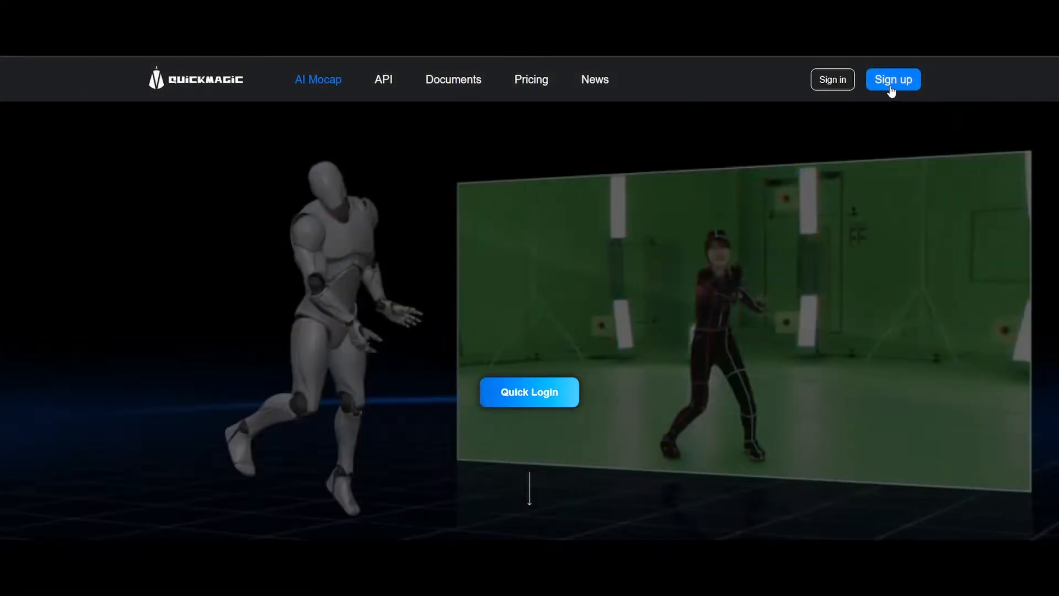
Enter the site through sign-up, preview the attack03 motion clip in the AIGC library, and view the saved projects
{"action": "left_click", "coordinate": [892, 81]}
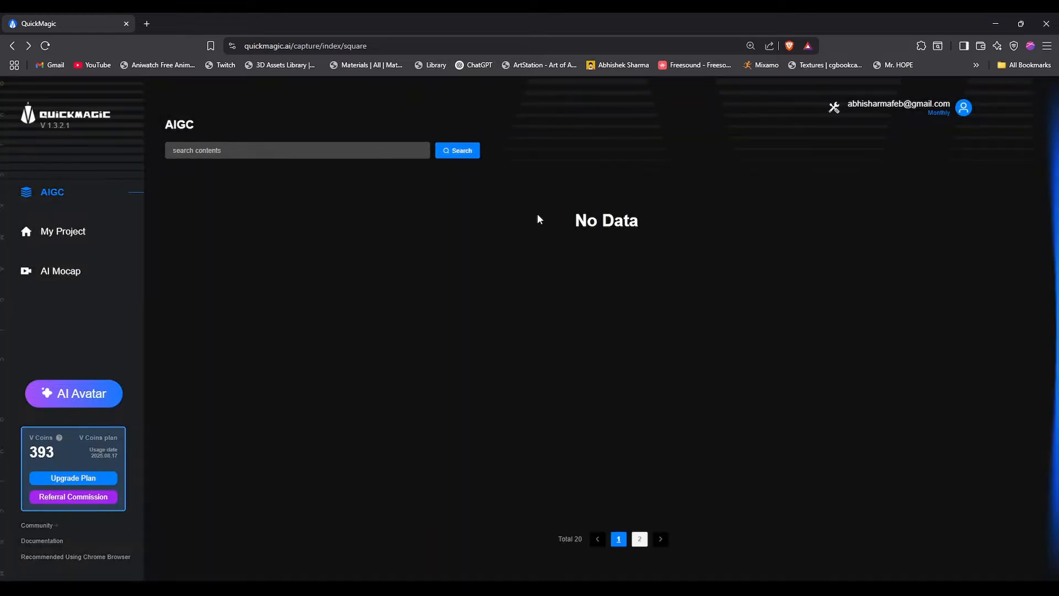
{"action": "left_click", "coordinate": [62, 270]}
{"action": "left_click", "coordinate": [62, 195]}
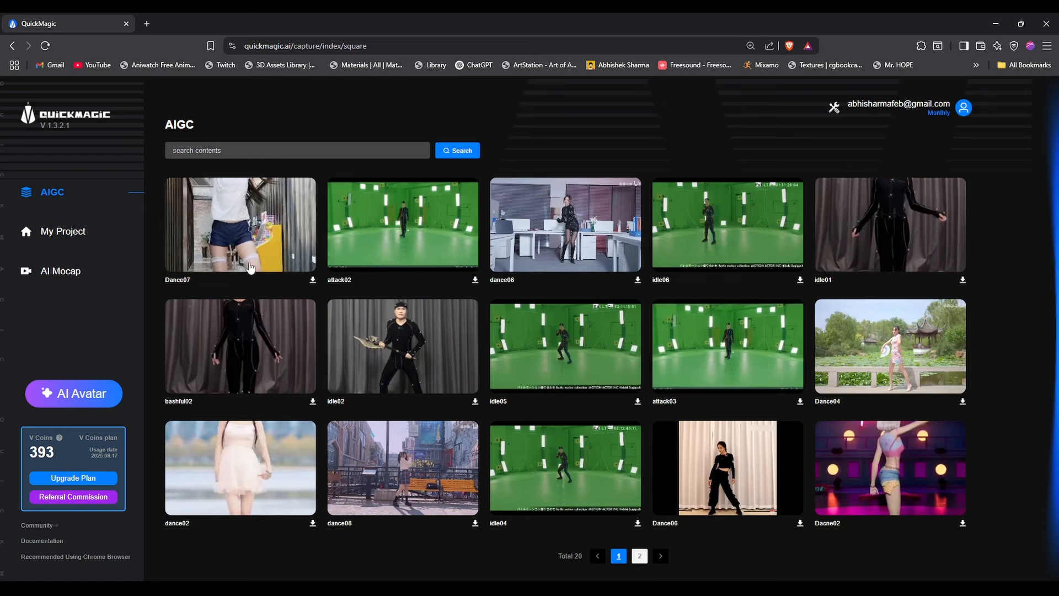
{"action": "left_click", "coordinate": [706, 328]}
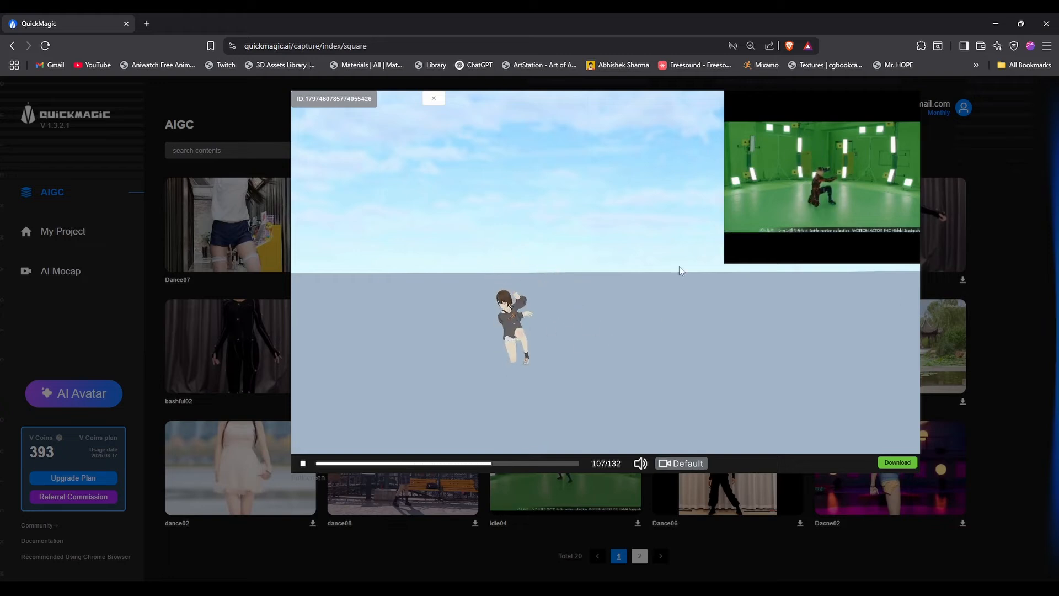
{"action": "left_click", "coordinate": [952, 162]}
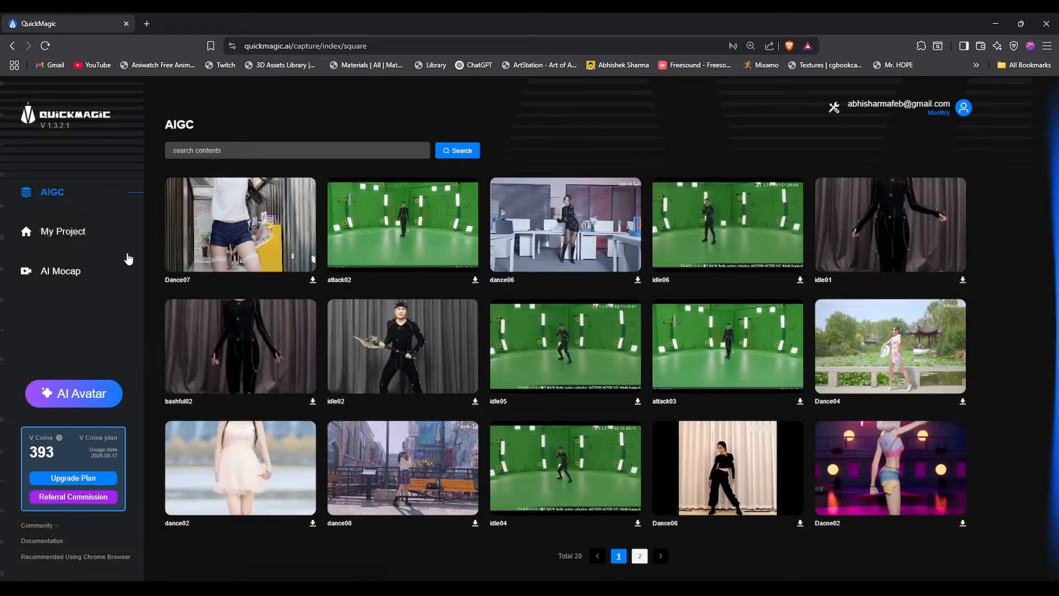
{"action": "left_click", "coordinate": [78, 231]}
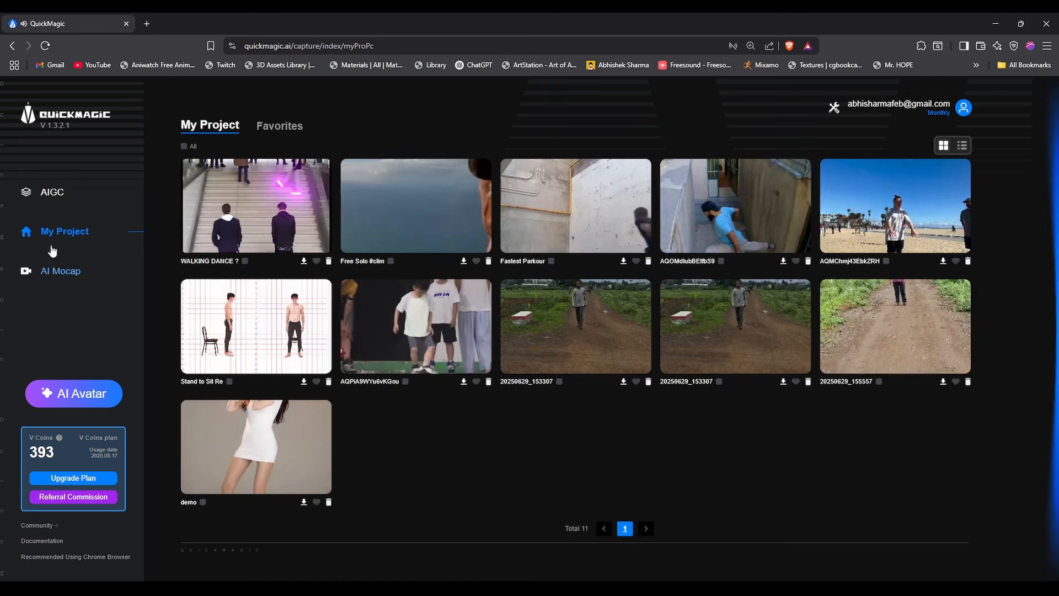
Start a new AI Mocap project and import the reference video from the Ref folder
{"action": "left_click", "coordinate": [60, 279]}
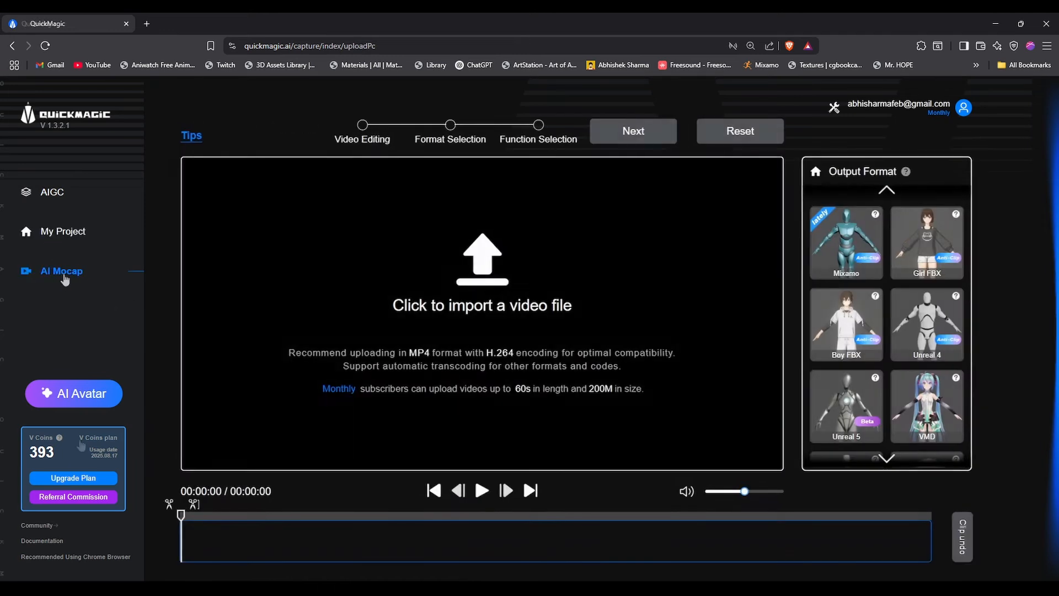
{"action": "mouse_move", "coordinate": [59, 438]}
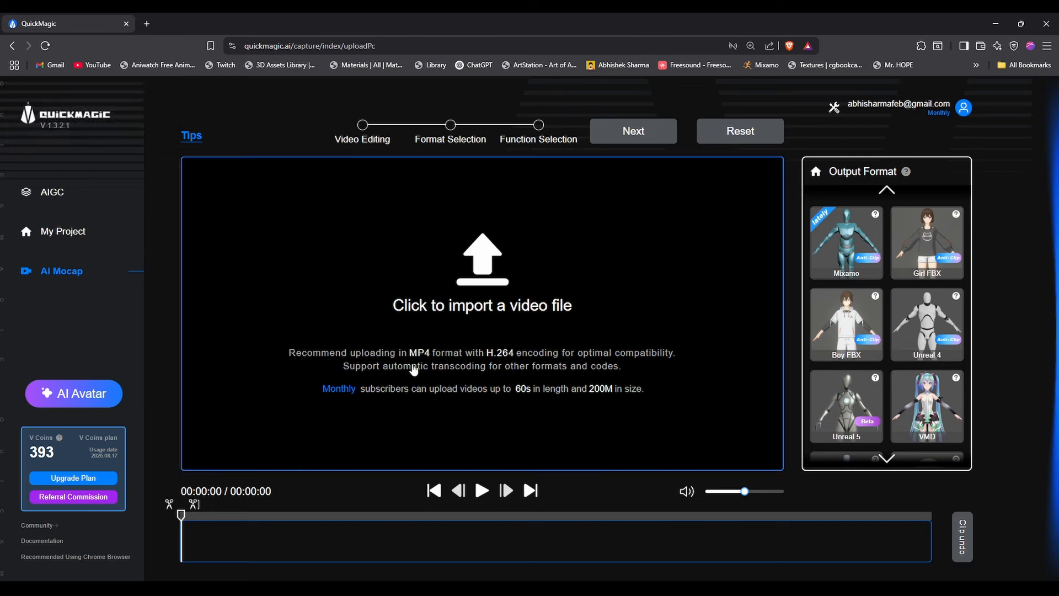
{"action": "left_click", "coordinate": [502, 313]}
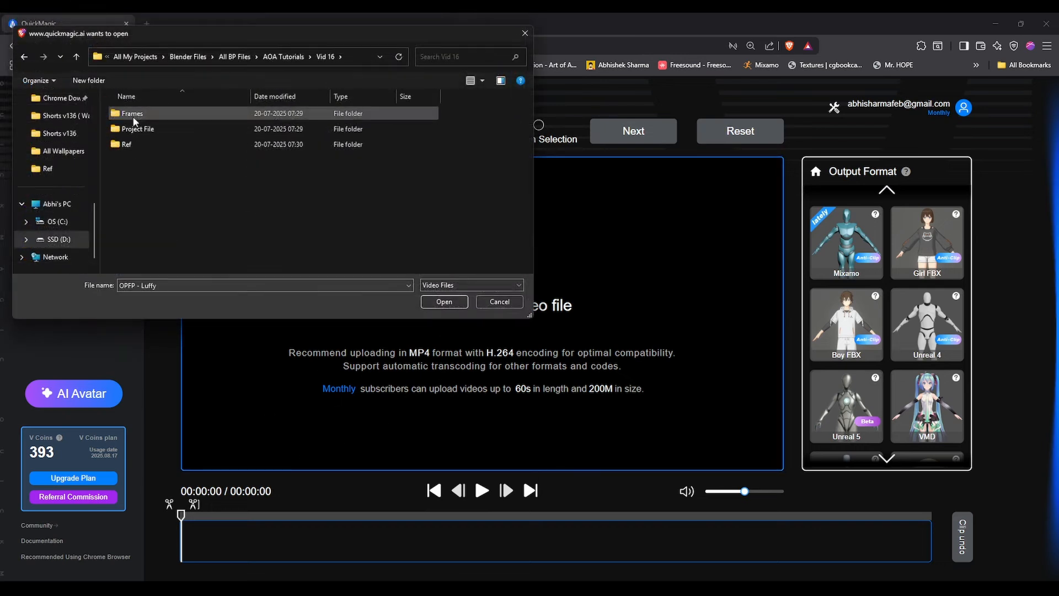
{"action": "double_click", "coordinate": [137, 145]}
{"action": "double_click", "coordinate": [260, 155]}
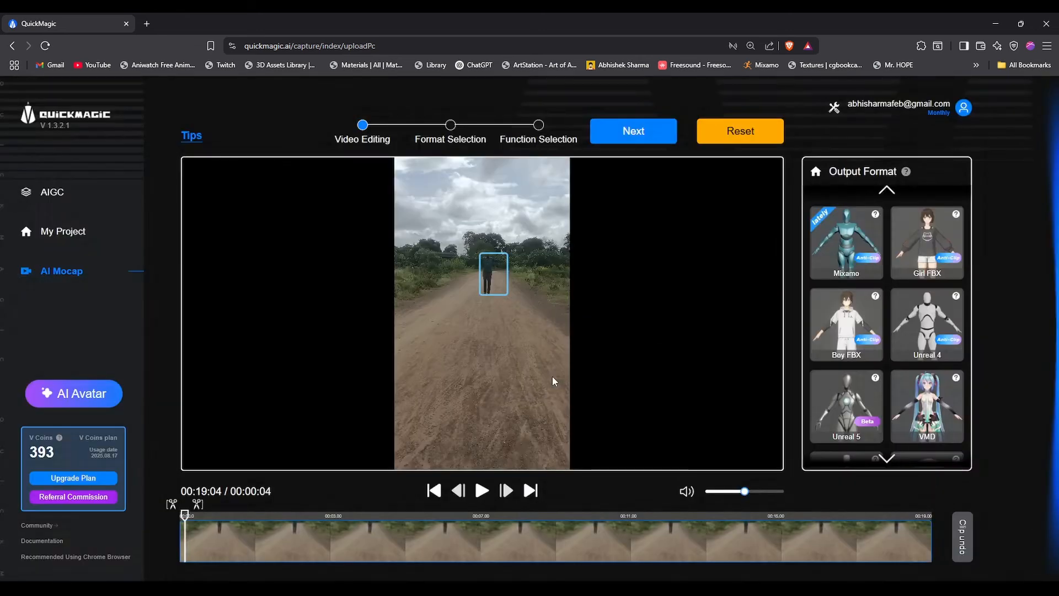
Assign the Mixamo output format to the detected person in the video and play the footage muted
{"action": "left_click", "coordinate": [843, 244]}
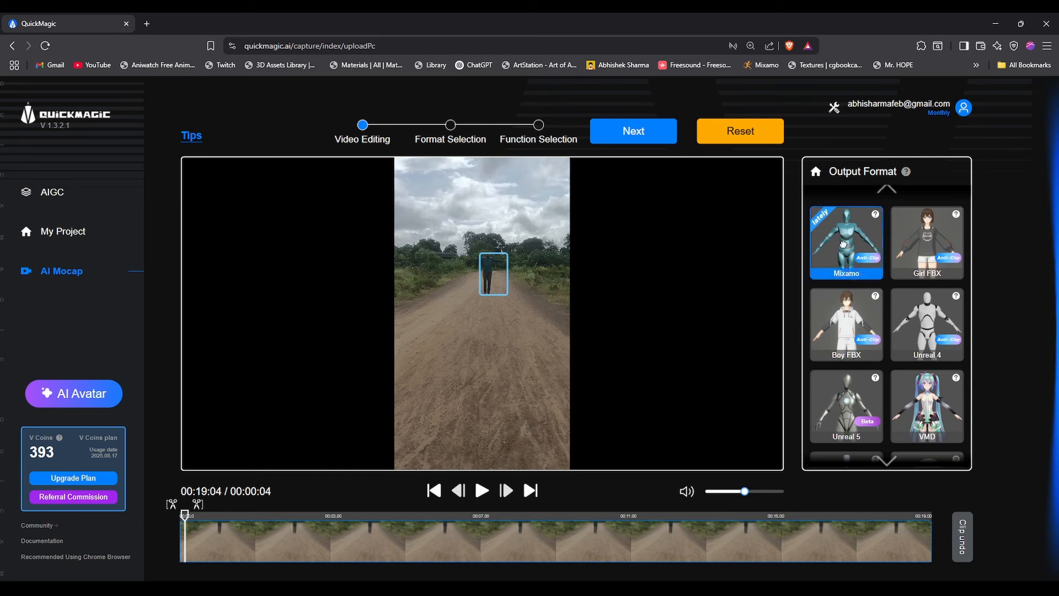
{"action": "left_click_drag", "start_coordinate": [843, 244], "coordinate": [502, 272]}
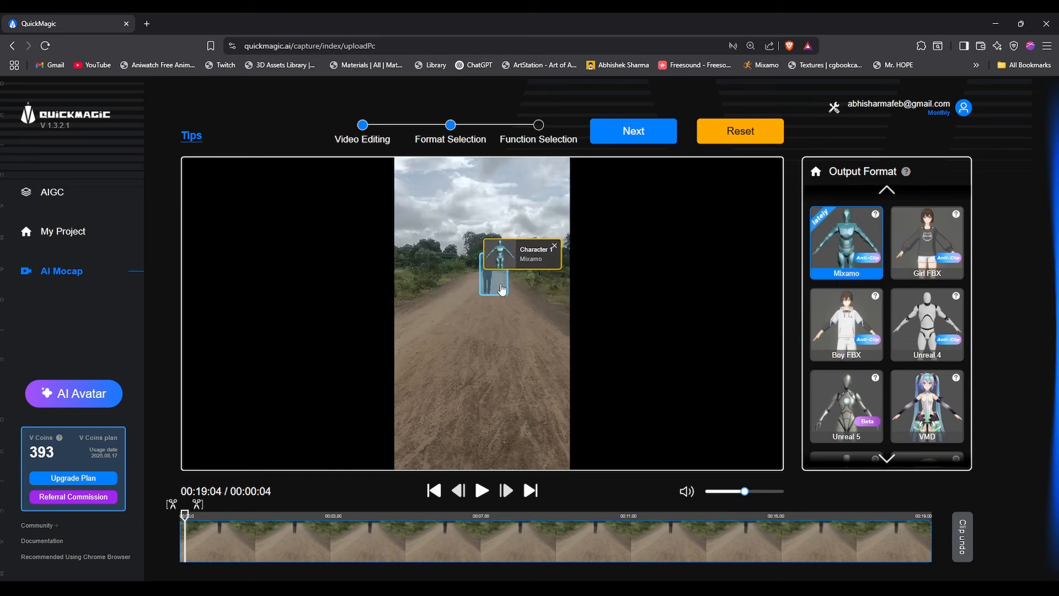
{"action": "left_click", "coordinate": [482, 490]}
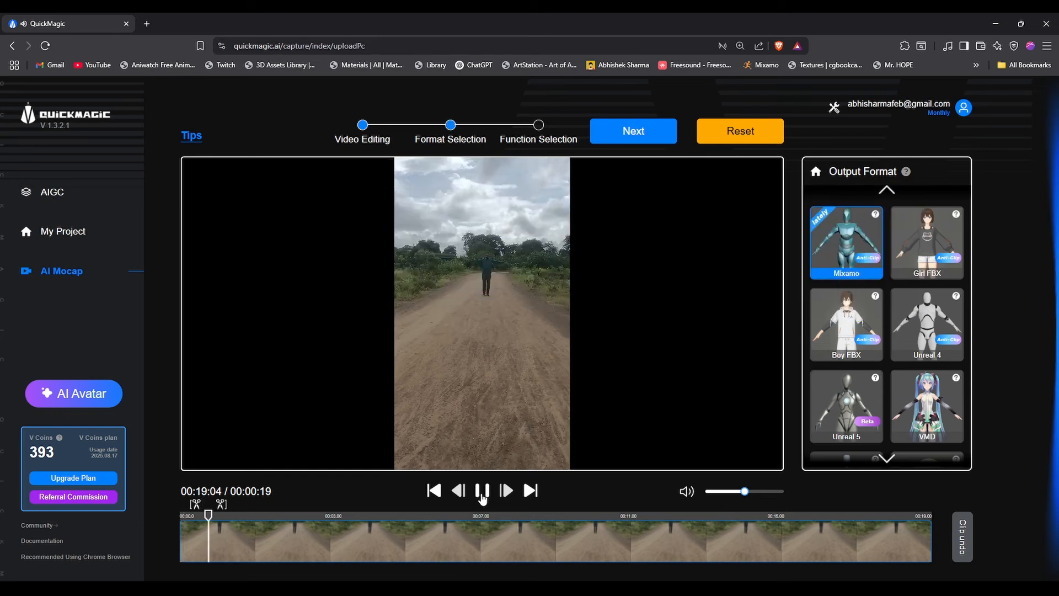
{"action": "left_click", "coordinate": [687, 491]}
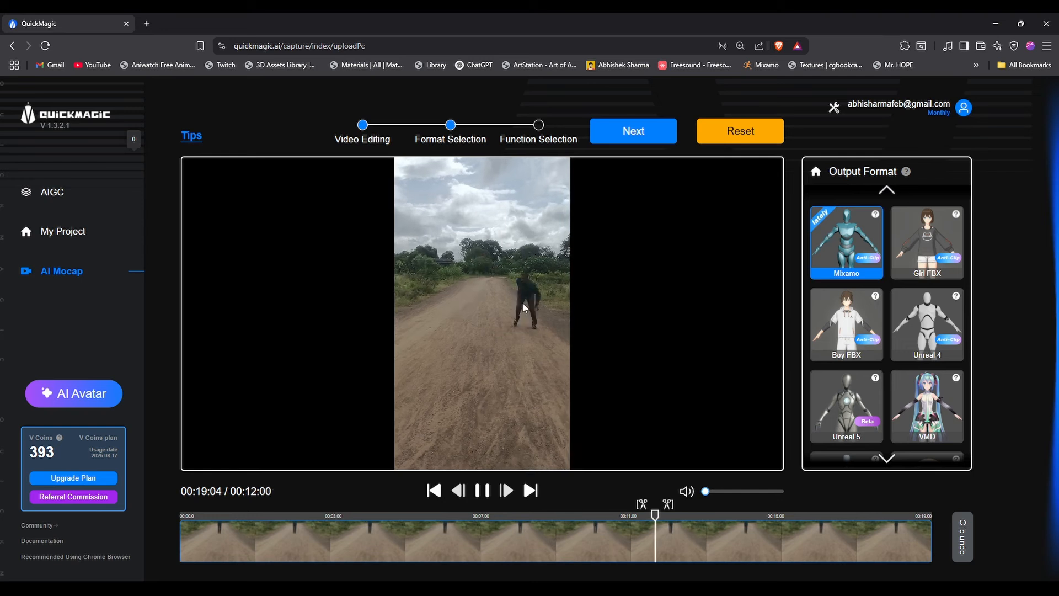
Generate the motion "M Animation Moc" with Full Body, Hand, T-Pose first keyframe and anti-interpenetration off, and preview the generated project
{"action": "left_click", "coordinate": [657, 136]}
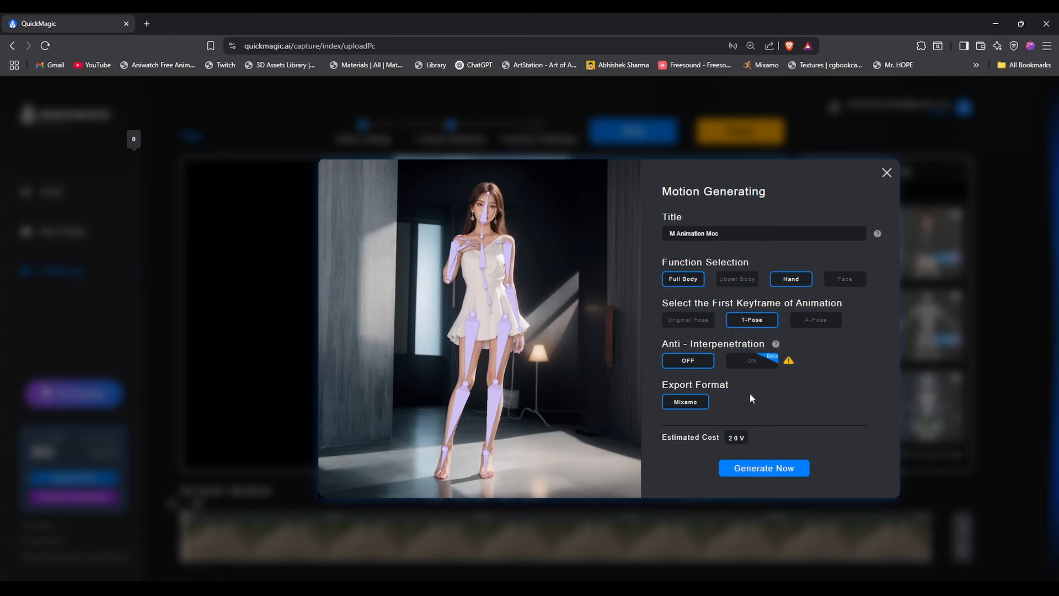
{"action": "left_click", "coordinate": [751, 469]}
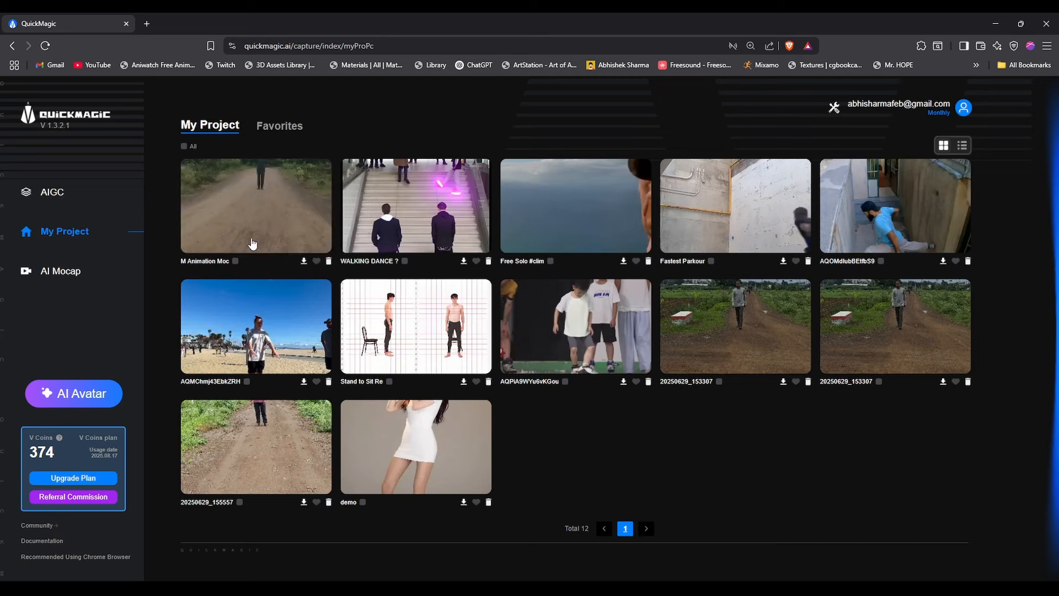
{"action": "left_click", "coordinate": [252, 244]}
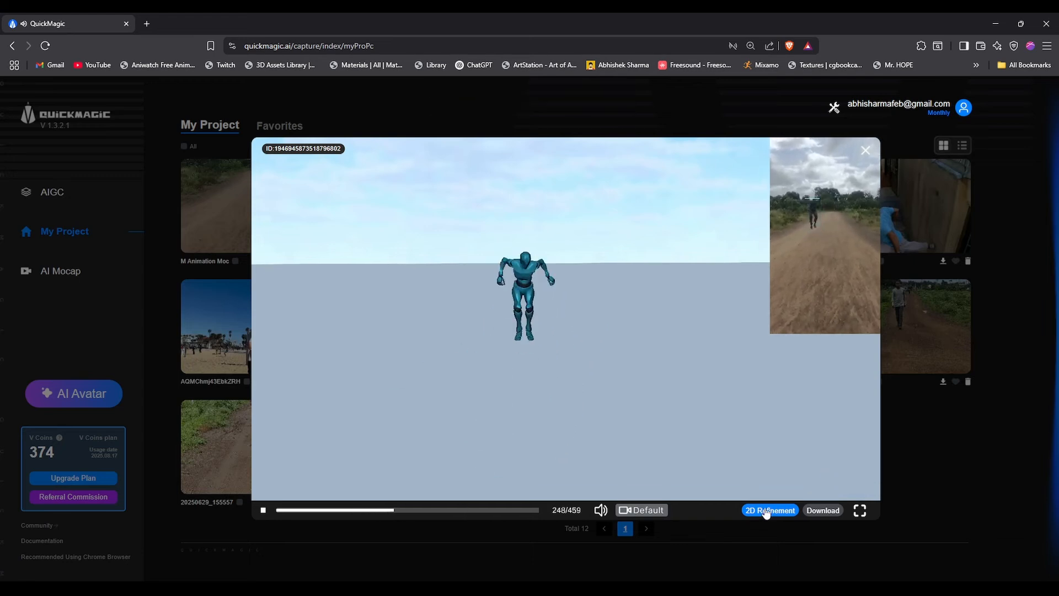
Check the detected body points in 2D Refinement through to frame 573, save the refinement, and recreate the motion
{"action": "left_click", "coordinate": [768, 510]}
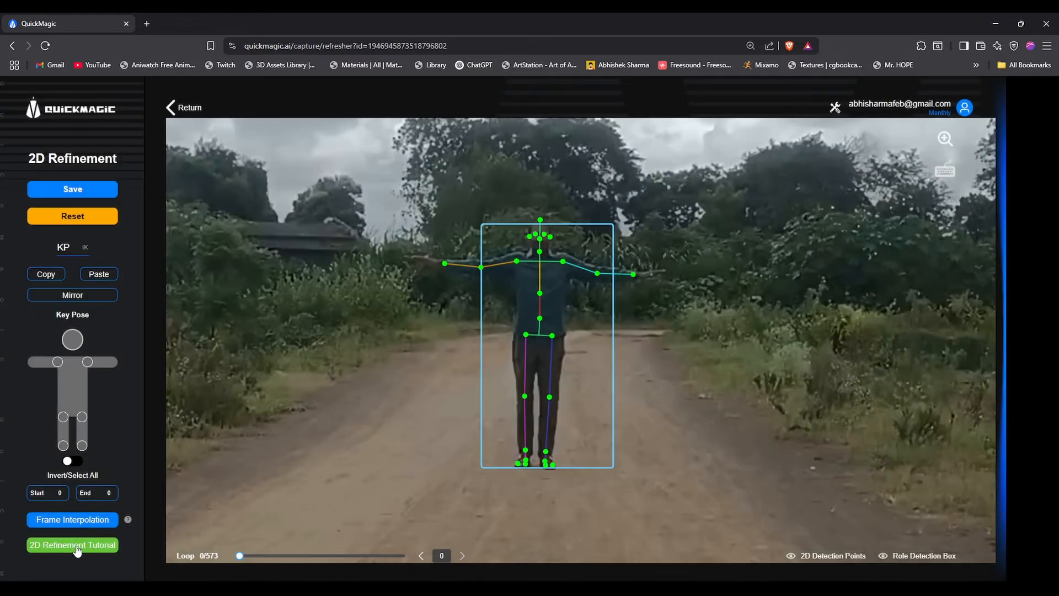
{"action": "left_click", "coordinate": [563, 261]}
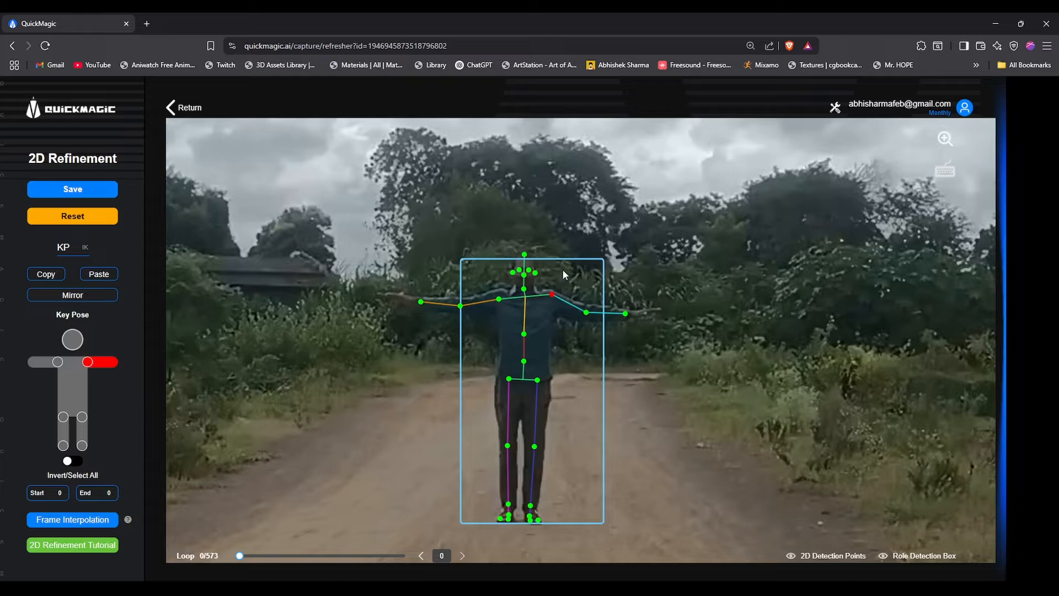
{"action": "left_click_drag", "start_coordinate": [239, 555], "coordinate": [438, 555]}
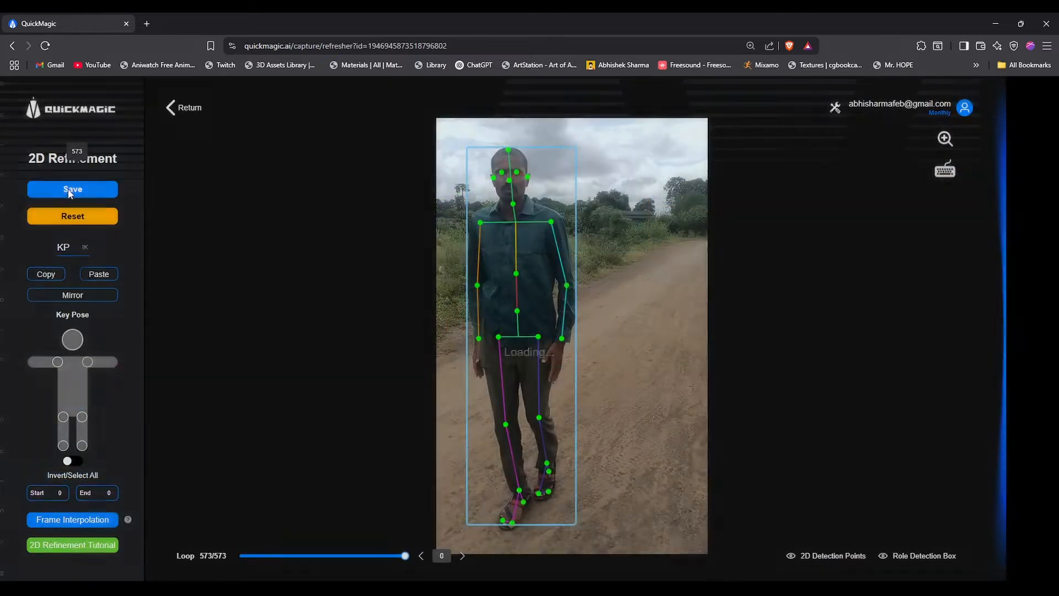
{"action": "left_click", "coordinate": [69, 188]}
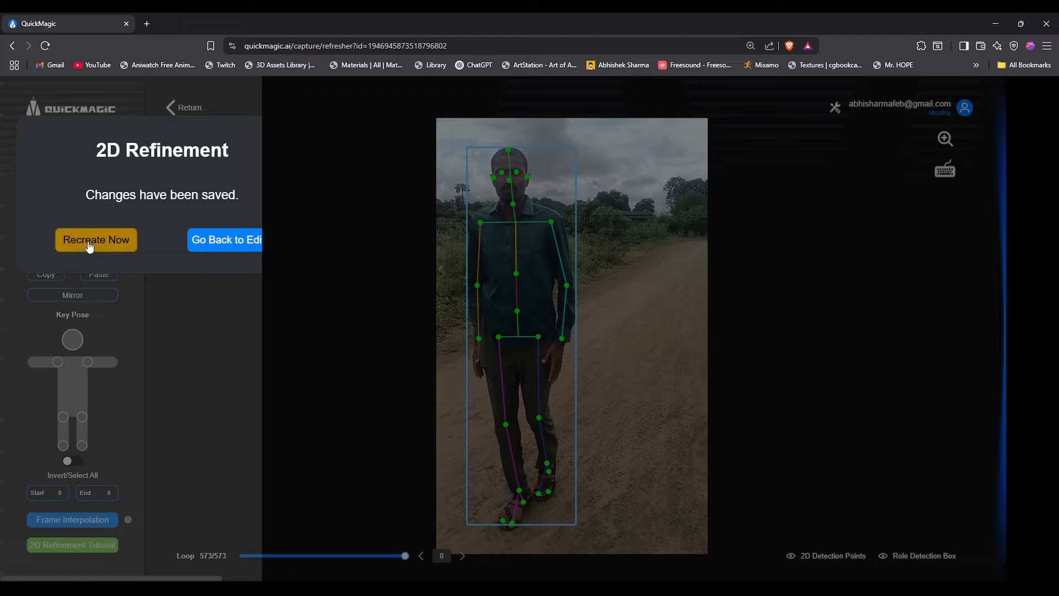
{"action": "left_click", "coordinate": [90, 247]}
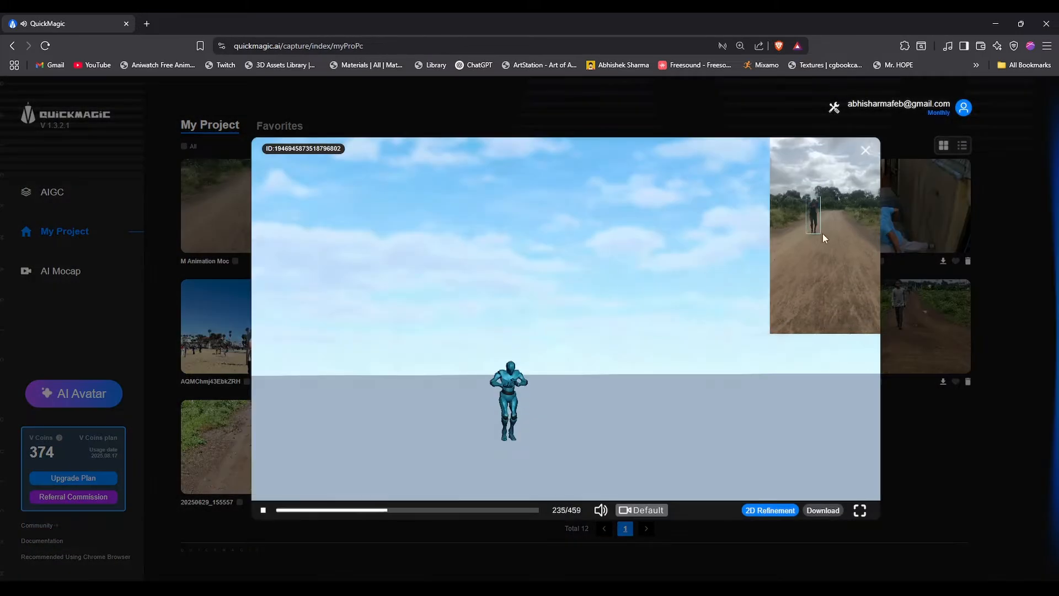
Download the motion as the M Animation Moc ZIP archive into the Quickmagic Model folder and extract it
{"action": "left_click", "coordinate": [814, 513]}
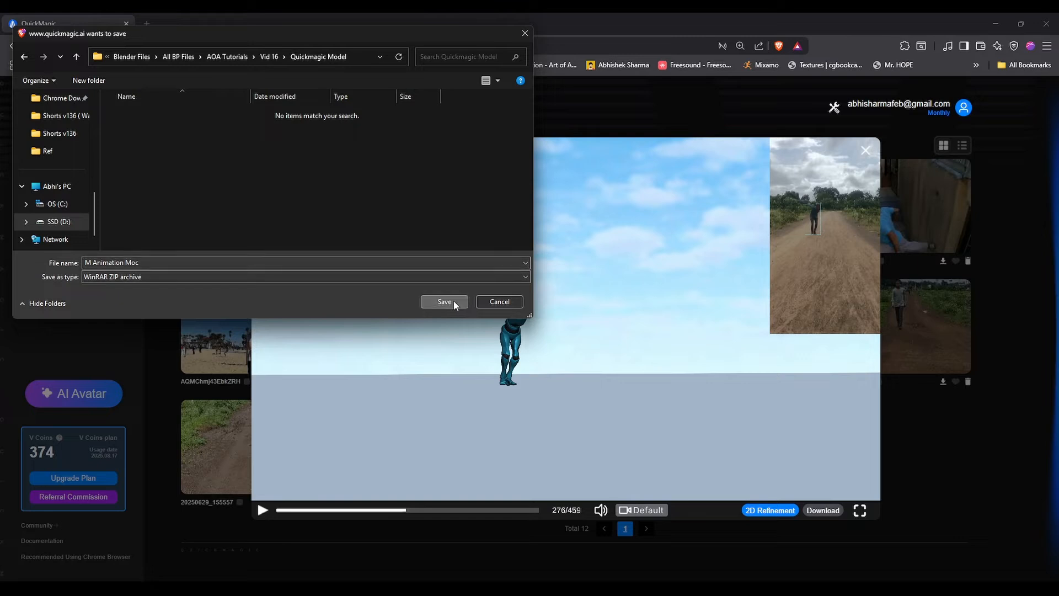
{"action": "left_click", "coordinate": [444, 301]}
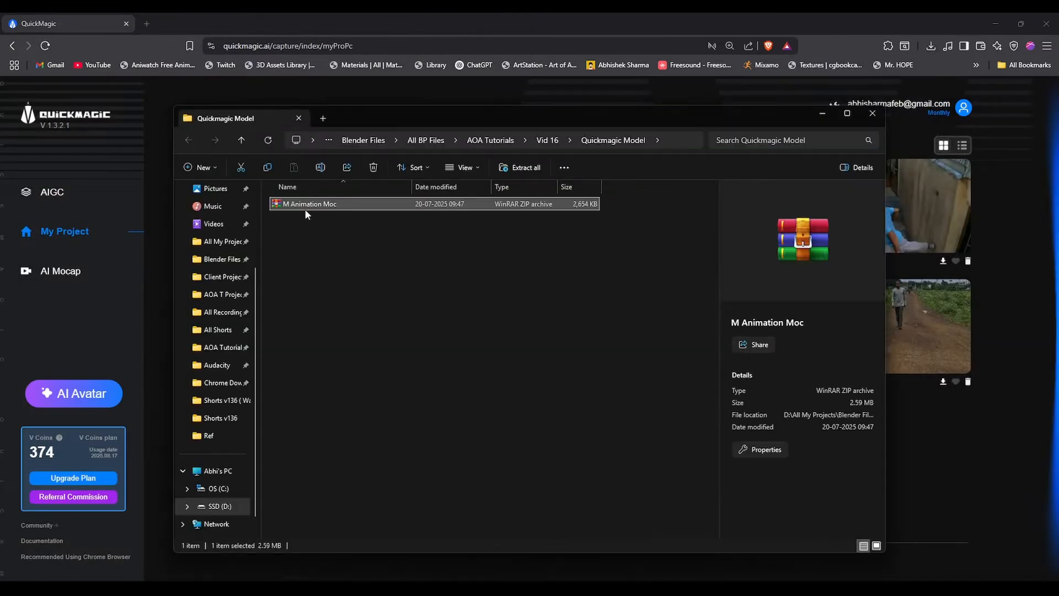
{"action": "right_click", "coordinate": [304, 208]}
{"action": "mouse_move", "coordinate": [326, 426]}
{"action": "left_click", "coordinate": [530, 461]}
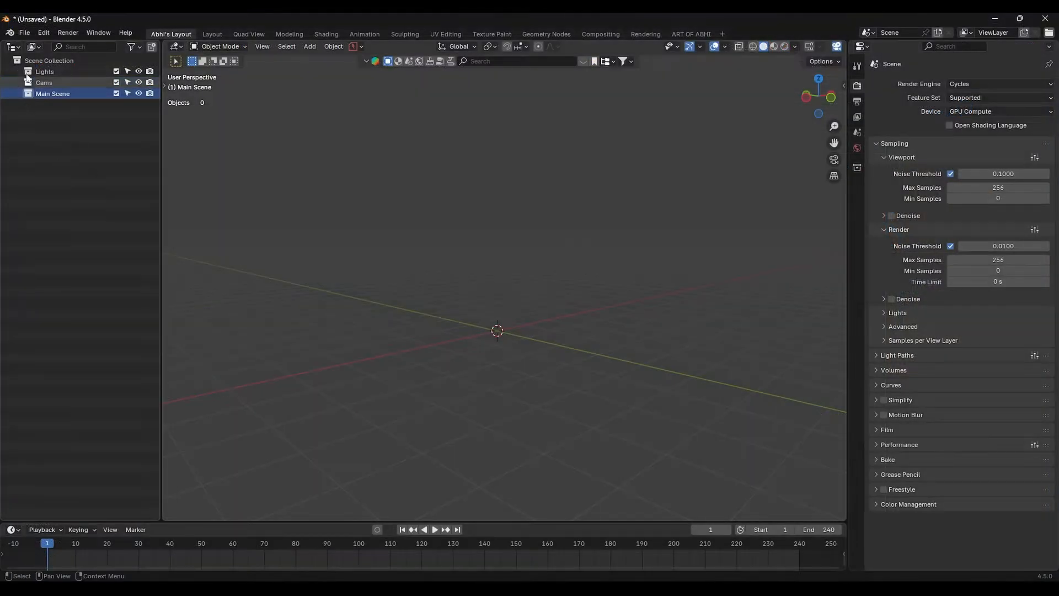
In Blender, import M Animation Moc_Mixamo.fbx from the Quickmagic Model folder with its animation included
{"action": "left_click", "coordinate": [24, 32]}
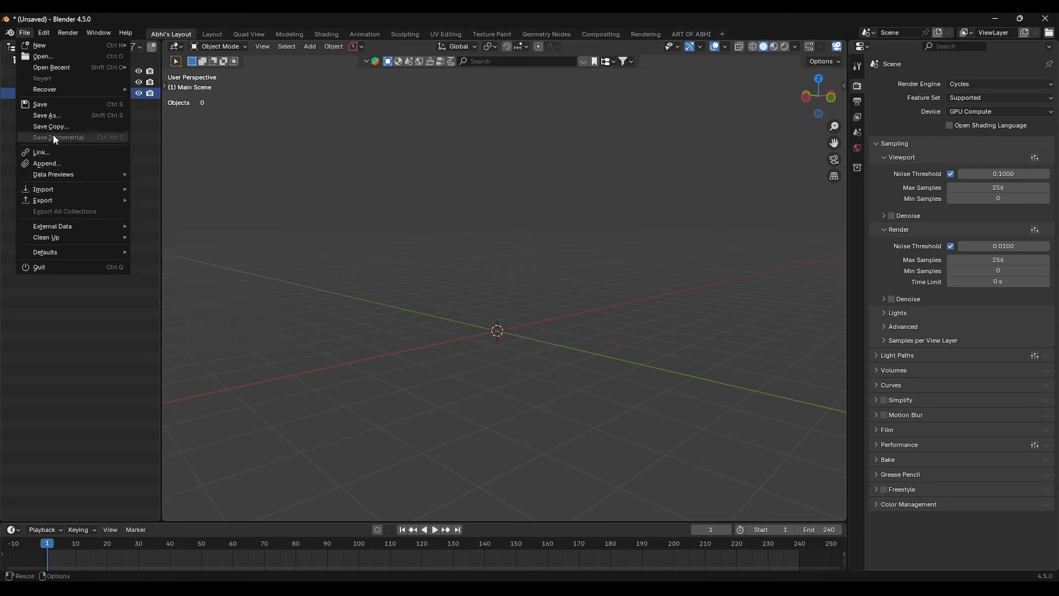
{"action": "mouse_move", "coordinate": [55, 189]}
{"action": "left_click", "coordinate": [217, 286]}
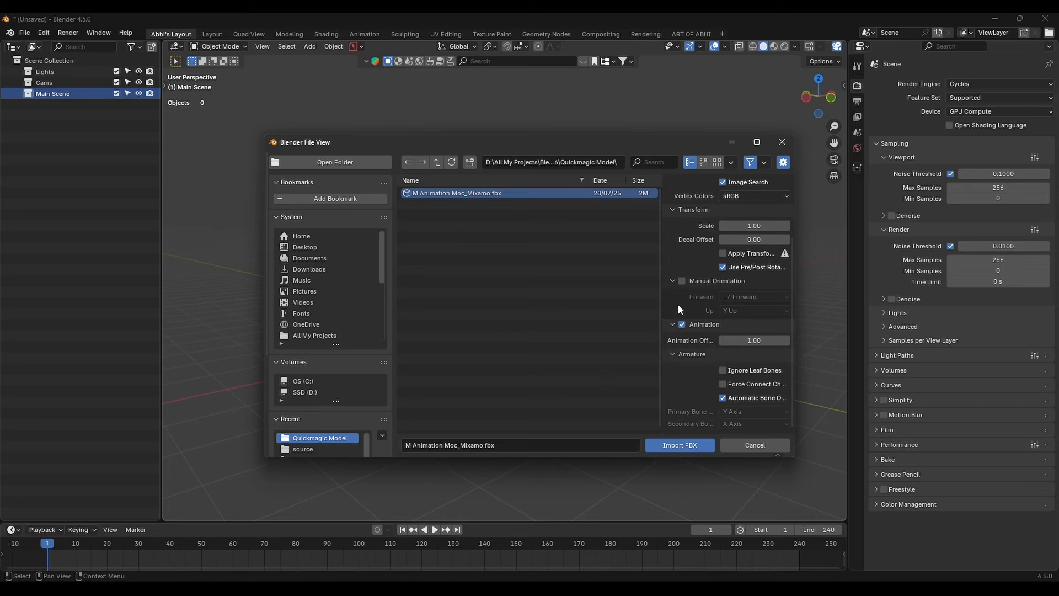
{"action": "left_click", "coordinate": [684, 445]}
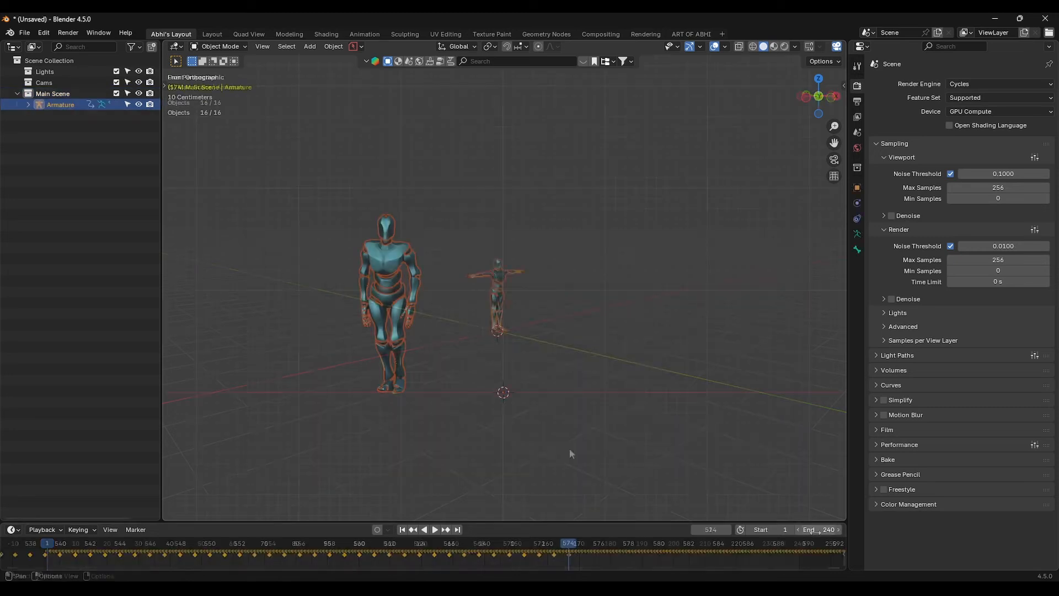
Set the scene's end frame to 574
{"action": "left_click", "coordinate": [822, 529]}
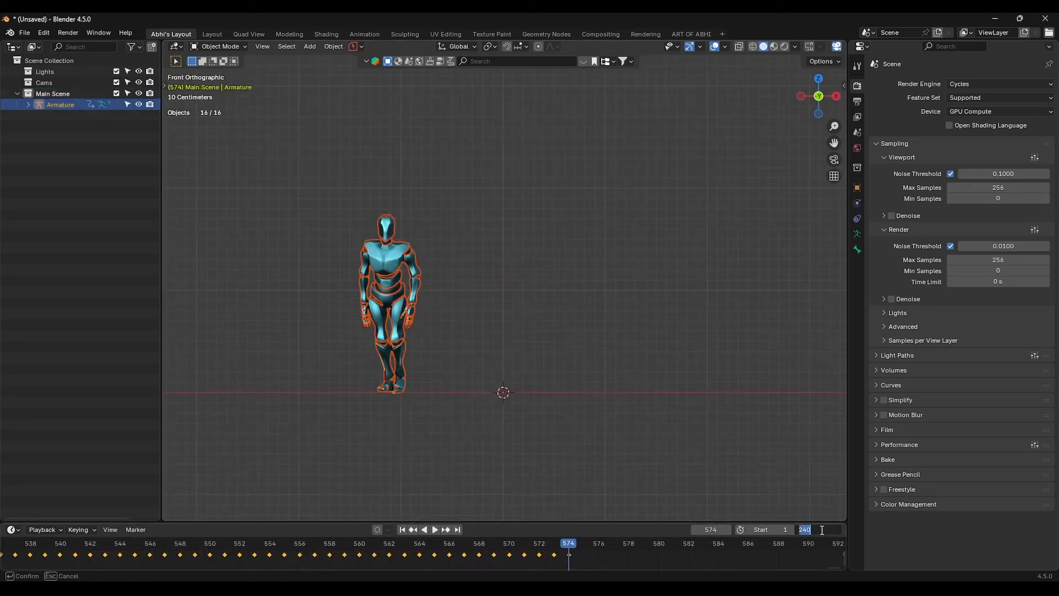
{"action": "type", "text": "574"}
{"action": "key", "text": "Return"}
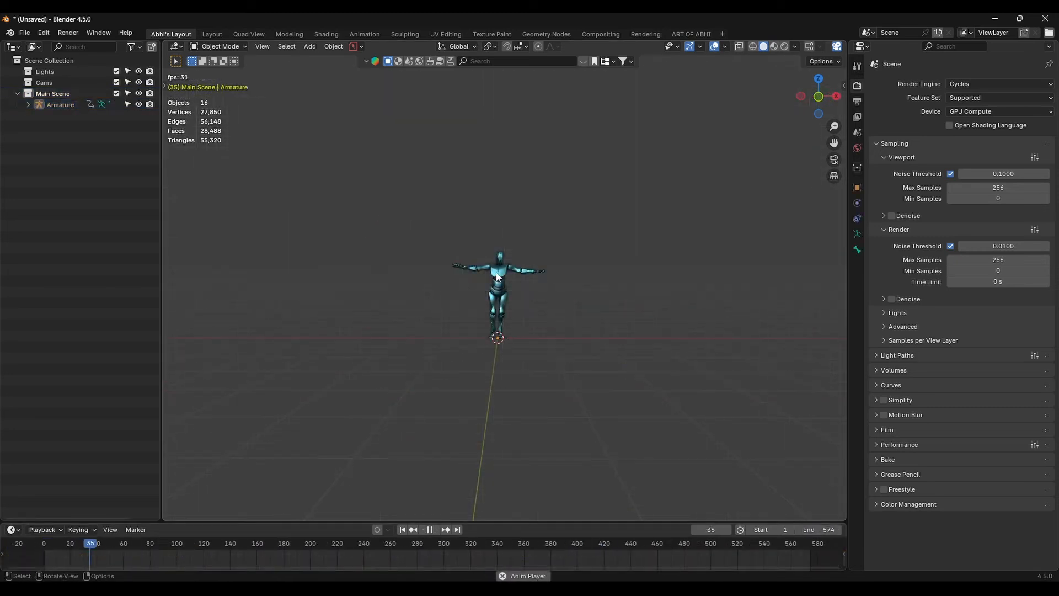
Play back the imported animation and examine the character's motion up close and from different angles
{"action": "left_click", "coordinate": [495, 271]}
{"action": "key", "text": "KP_Decimal"}
{"action": "scroll", "coordinate": [495, 272], "scroll_direction": "down", "scroll_amount": 5}
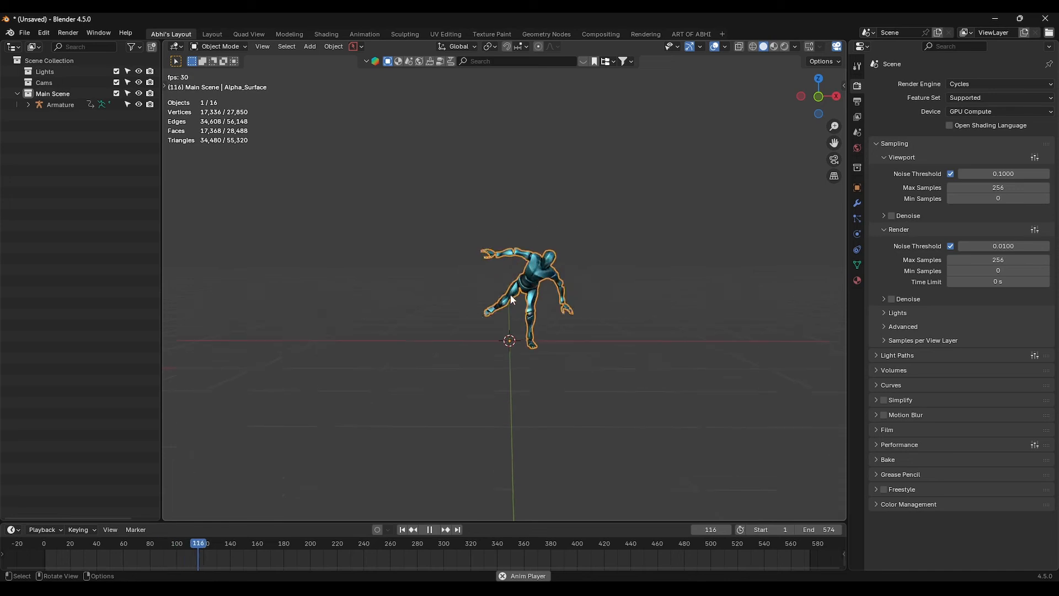
{"action": "middle_click_drag", "start_coordinate": [500, 293], "coordinate": [528, 297]}
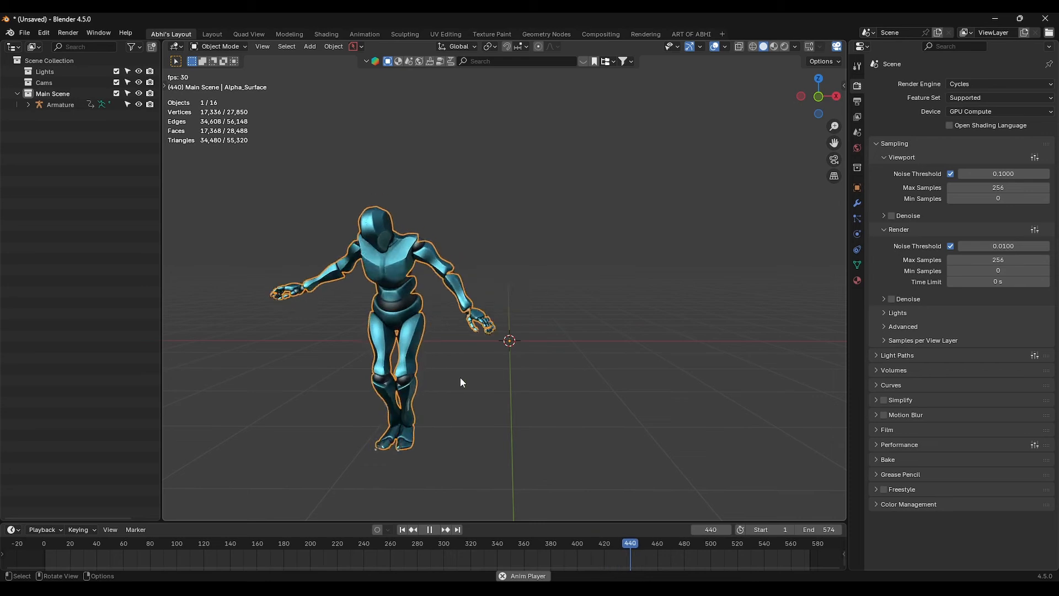
{"action": "scroll", "coordinate": [492, 367], "scroll_direction": "down", "scroll_amount": 2}
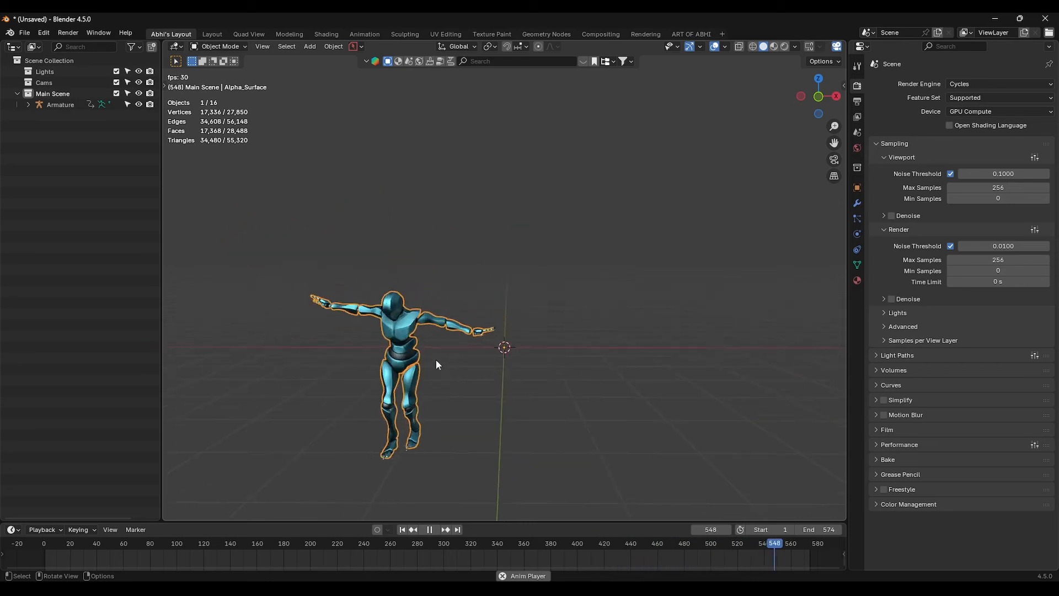
Hide the armature's Alpha_Surface and Alpha_Joints meshes in the viewport
{"action": "left_click", "coordinate": [29, 105]}
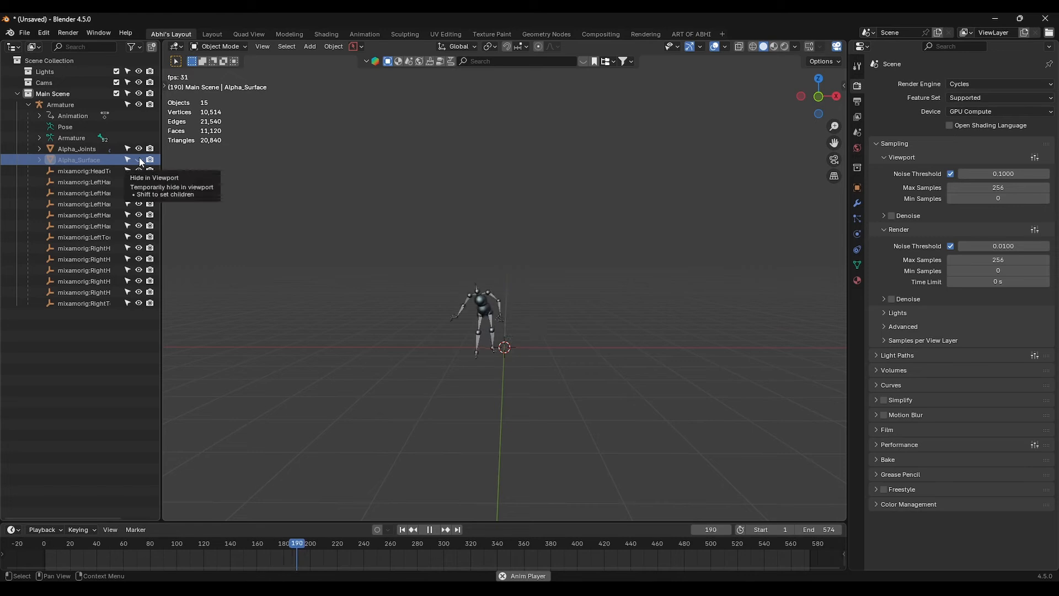
{"action": "left_click_drag", "start_coordinate": [139, 159], "coordinate": [138, 148]}
Select the character's armature and set its bones to display In Front in the viewport
{"action": "left_click", "coordinate": [485, 330]}
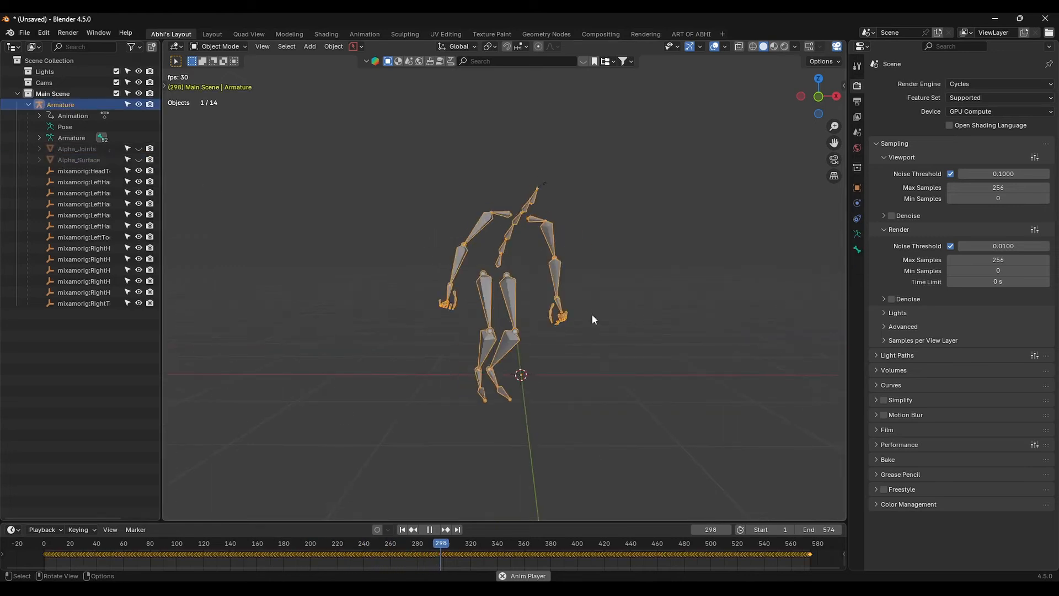
{"action": "left_click", "coordinate": [857, 234]}
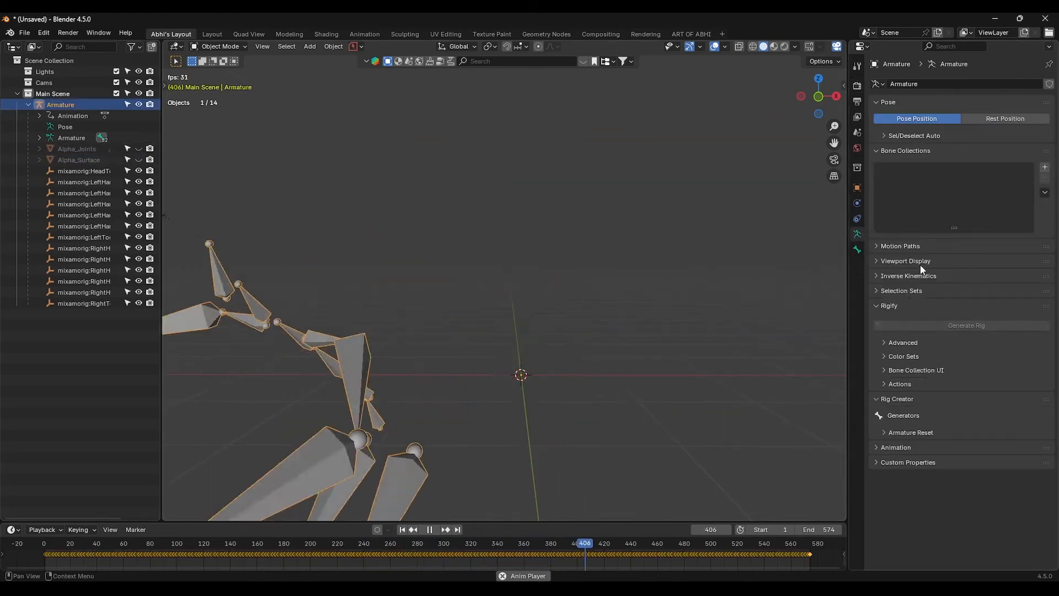
{"action": "left_click", "coordinate": [902, 261]}
{"action": "left_click", "coordinate": [946, 328]}
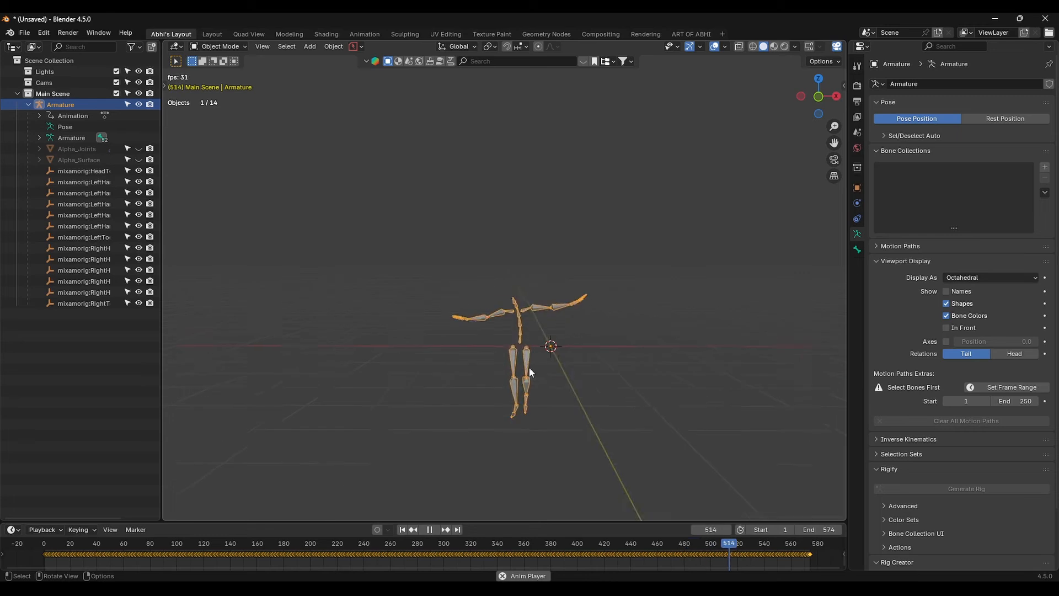
Unhide the Alpha_Joints and Alpha_Surface meshes and toggle the armature's In Front display
{"action": "left_click_drag", "start_coordinate": [139, 148], "coordinate": [138, 159]}
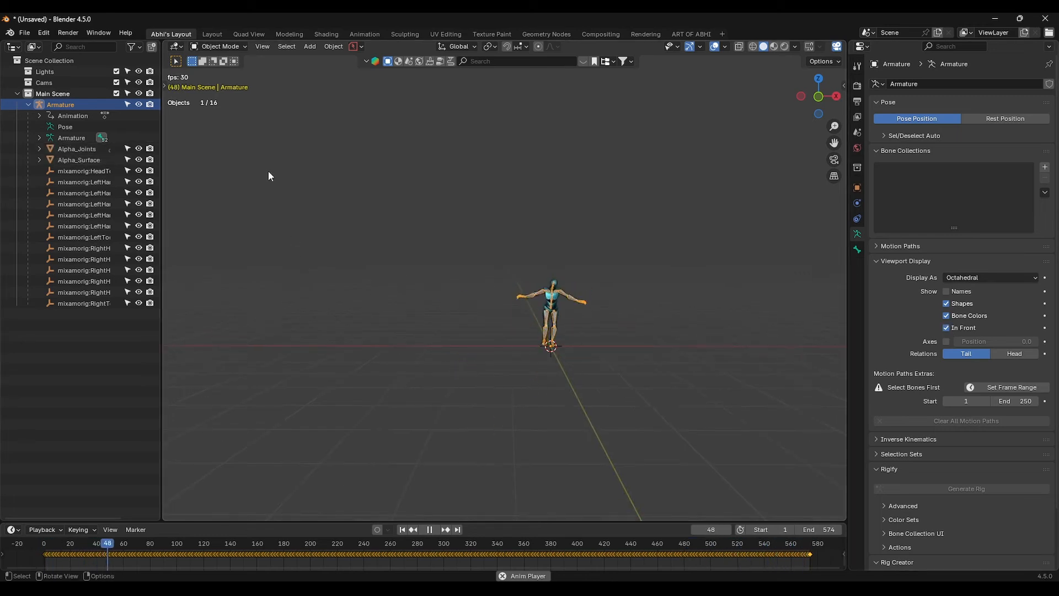
{"action": "left_click", "coordinate": [947, 328]}
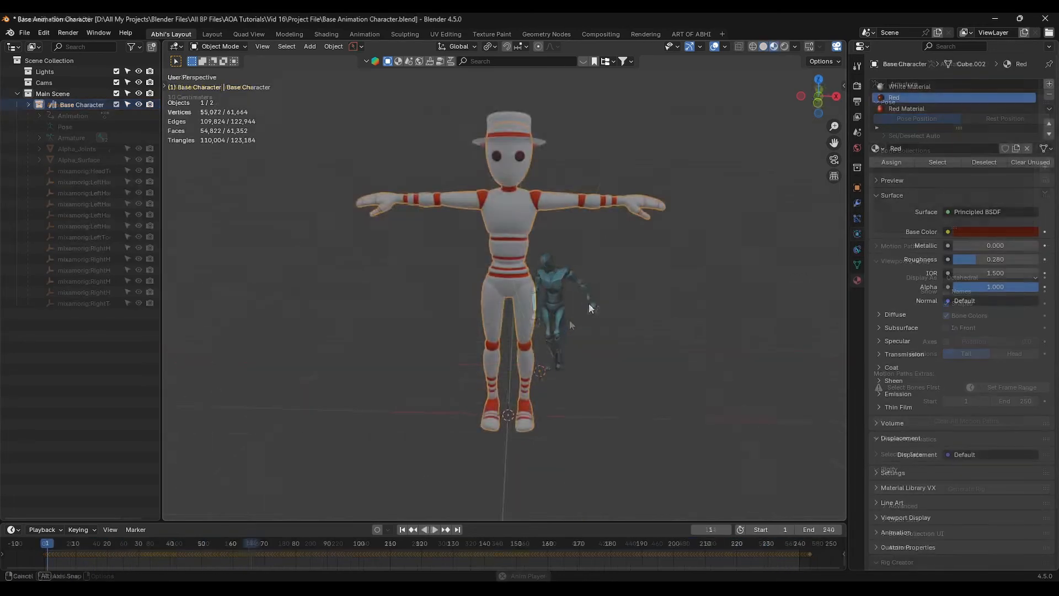
In the Base Animation Character file, set the viewport to solid shading and view the character from the front
{"action": "middle_click_drag", "start_coordinate": [518, 301], "coordinate": [554, 297]}
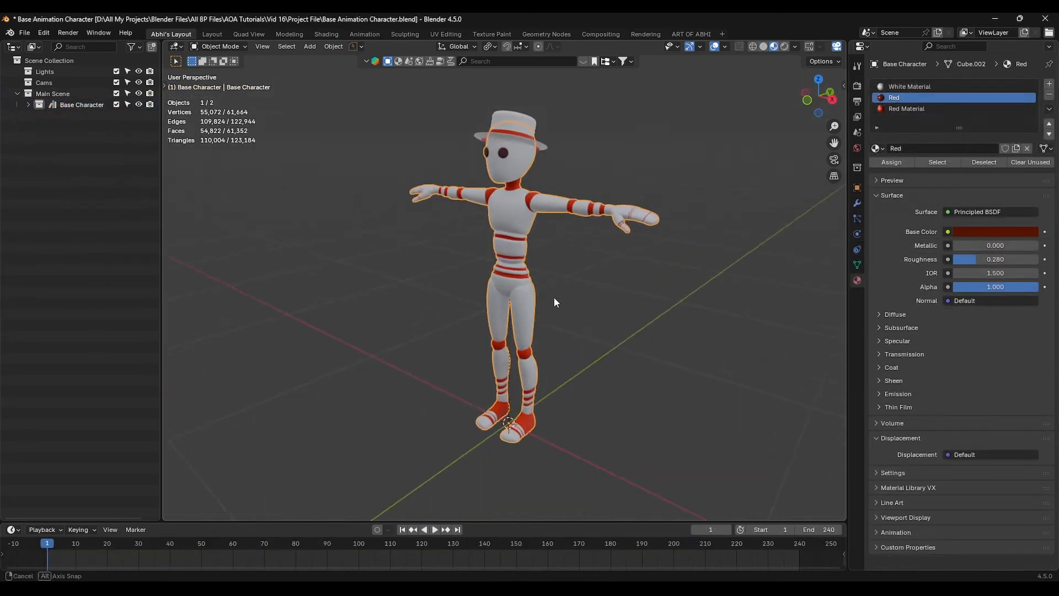
{"action": "left_click", "coordinate": [762, 47]}
{"action": "key", "text": "KP_1"}
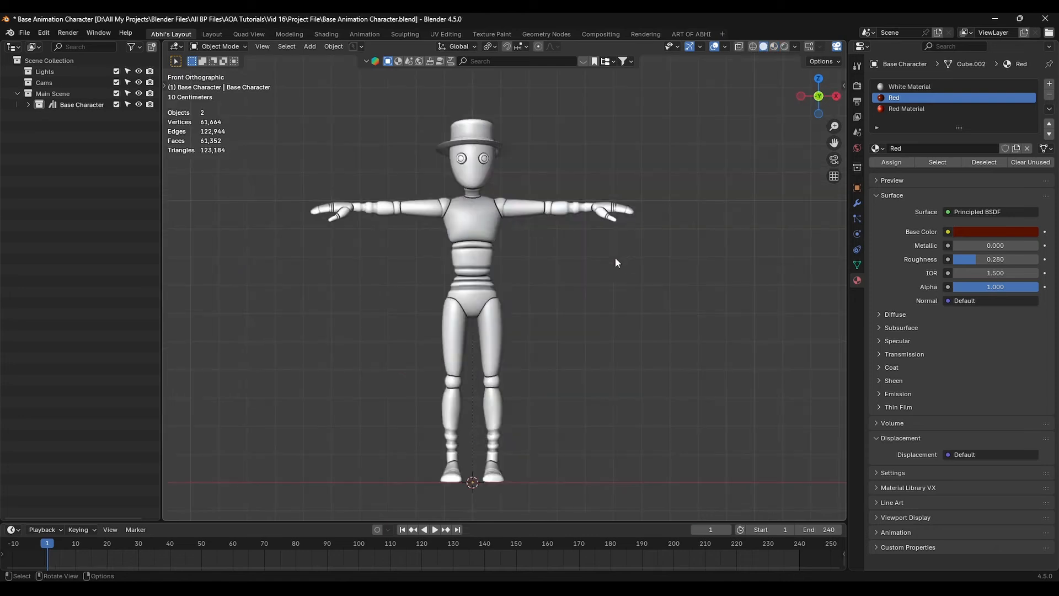
Export the base character as Base Character Model.fbx to the Character C3 folder
{"action": "left_click", "coordinate": [24, 34]}
{"action": "mouse_move", "coordinate": [59, 200]}
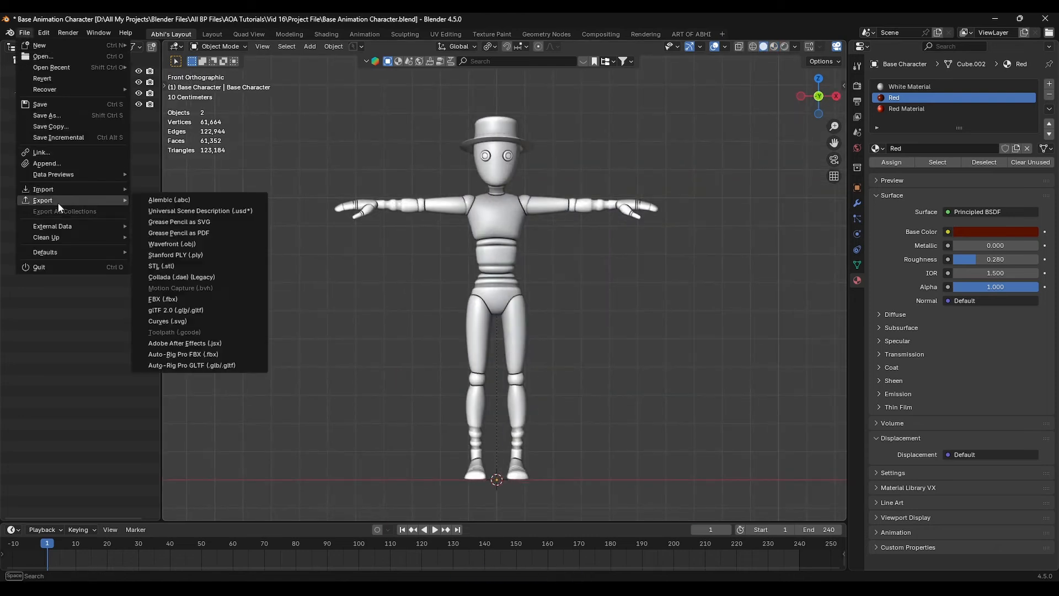
{"action": "left_click", "coordinate": [166, 303]}
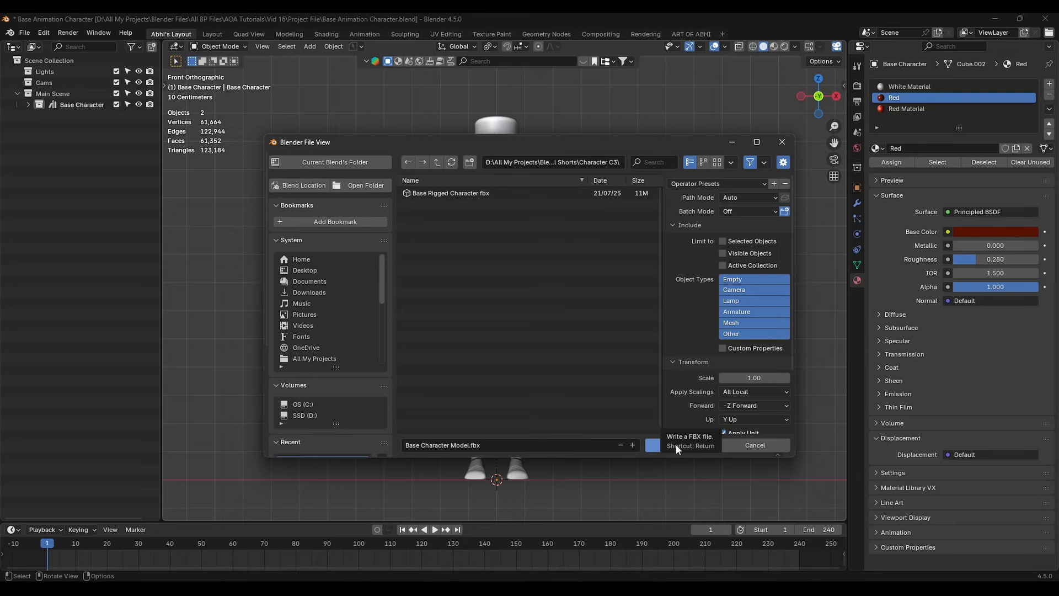
{"action": "left_click", "coordinate": [678, 446]}
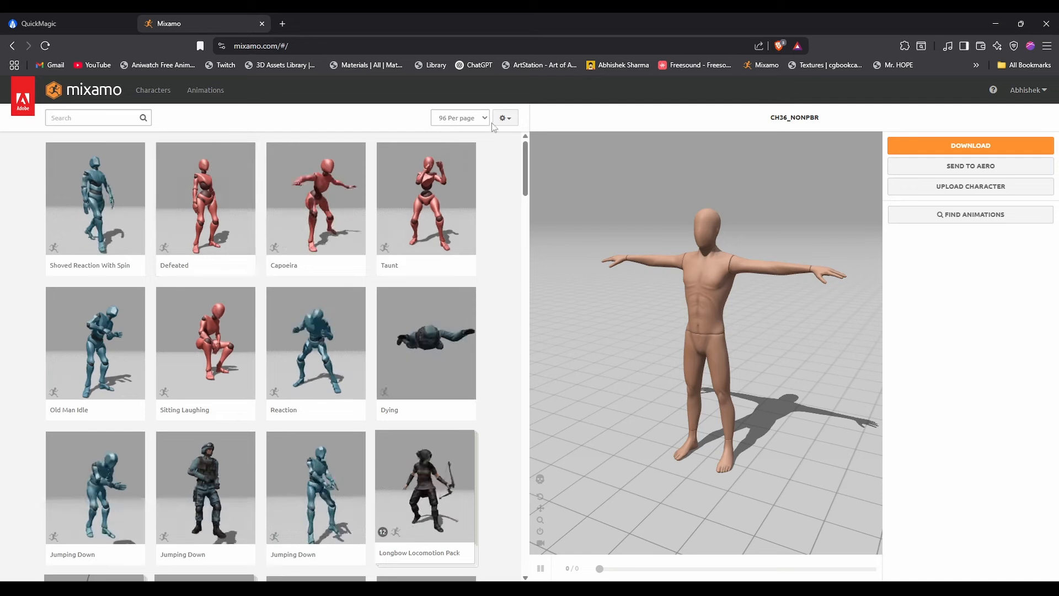
Switch to Mixamo in the browser and upload Base Character Model.fbx from the Character C3 folder as a new character
{"action": "left_click", "coordinate": [1043, 91]}
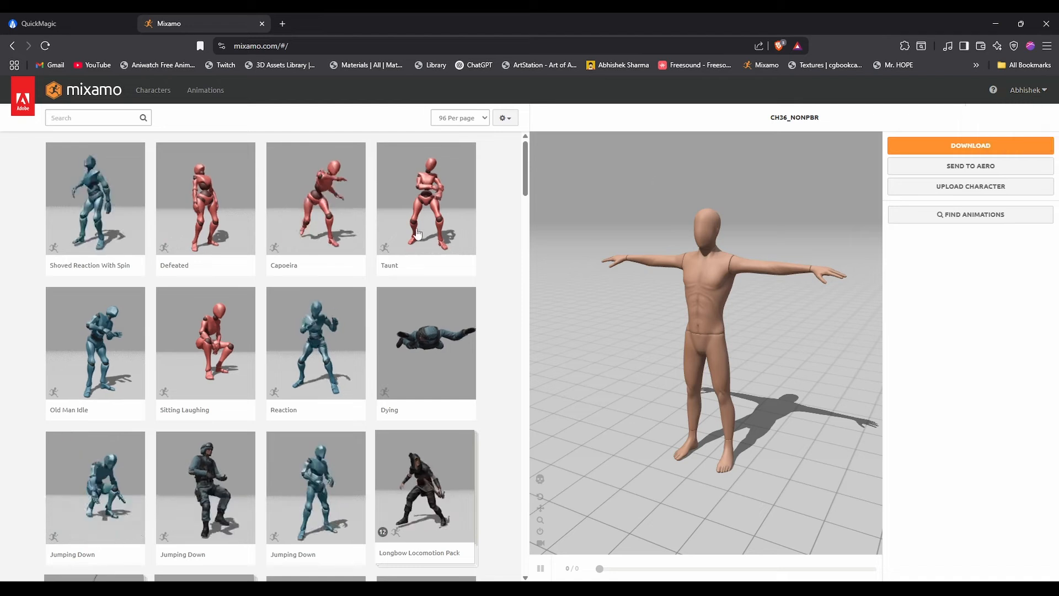
{"action": "left_click", "coordinate": [969, 187]}
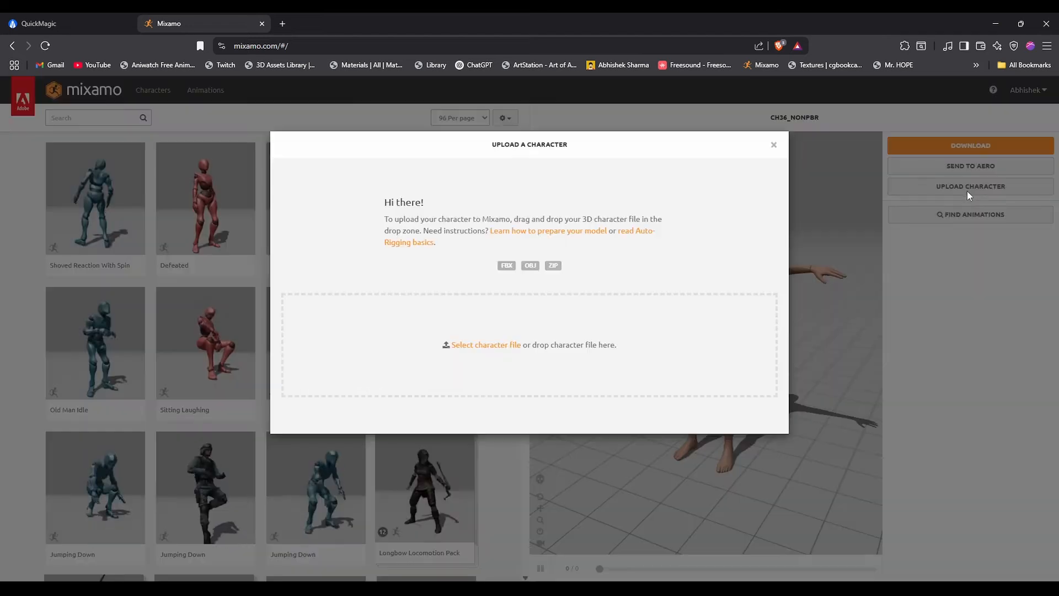
{"action": "left_click", "coordinate": [478, 345]}
{"action": "left_click", "coordinate": [159, 114]}
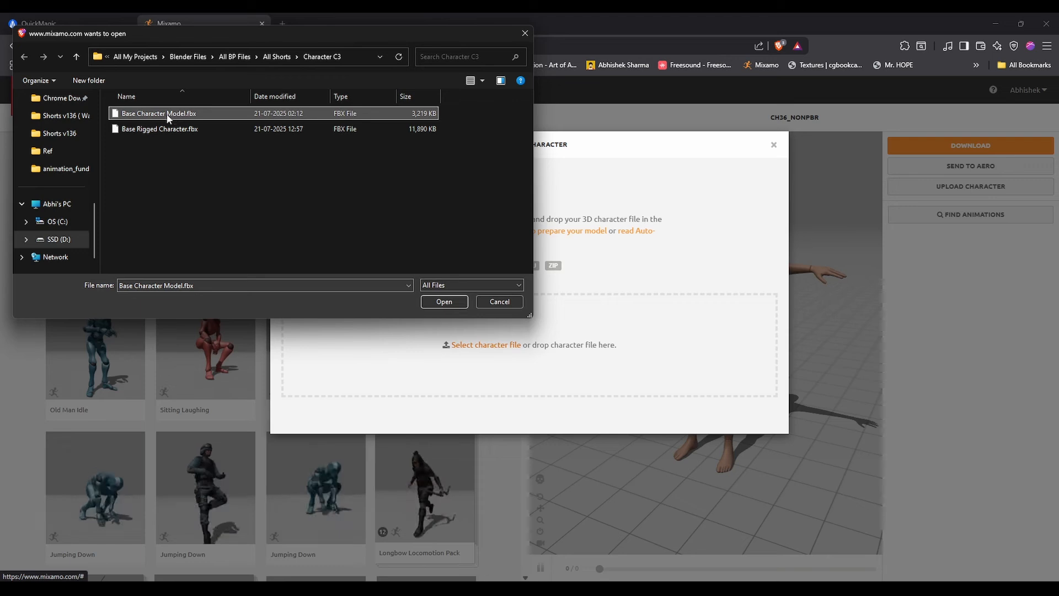
{"action": "double_click", "coordinate": [167, 115]}
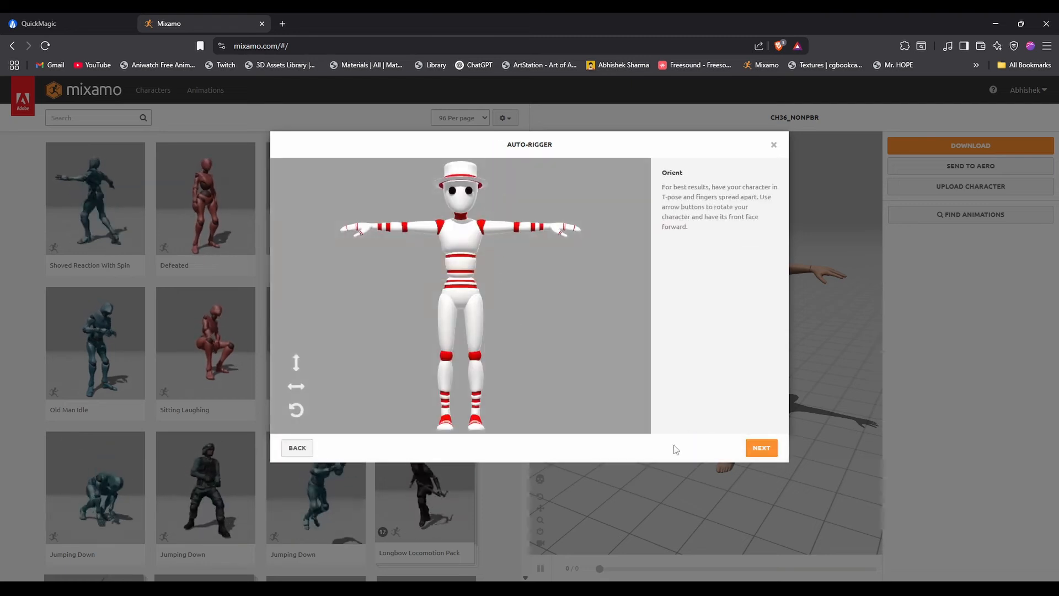
Accept the character's orientation and place the chin, wrist, elbow, knee and groin markers on the model with symmetry
{"action": "left_click", "coordinate": [761, 447]}
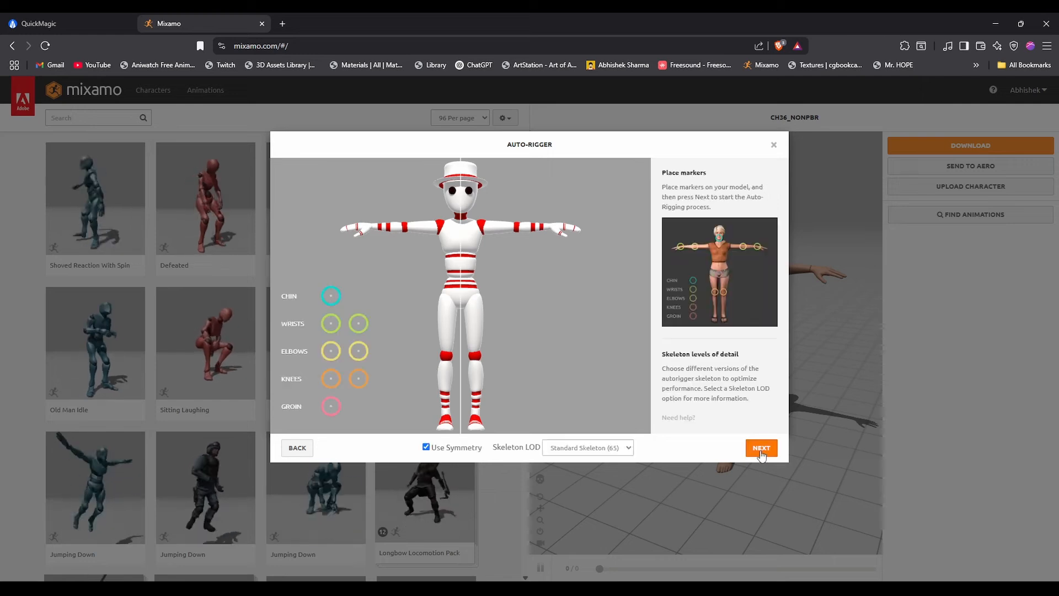
{"action": "left_click_drag", "start_coordinate": [331, 297], "coordinate": [461, 212]}
{"action": "left_click_drag", "start_coordinate": [360, 325], "coordinate": [548, 227]}
{"action": "left_click_drag", "start_coordinate": [358, 351], "coordinate": [517, 228]}
{"action": "left_click_drag", "start_coordinate": [358, 379], "coordinate": [475, 357]}
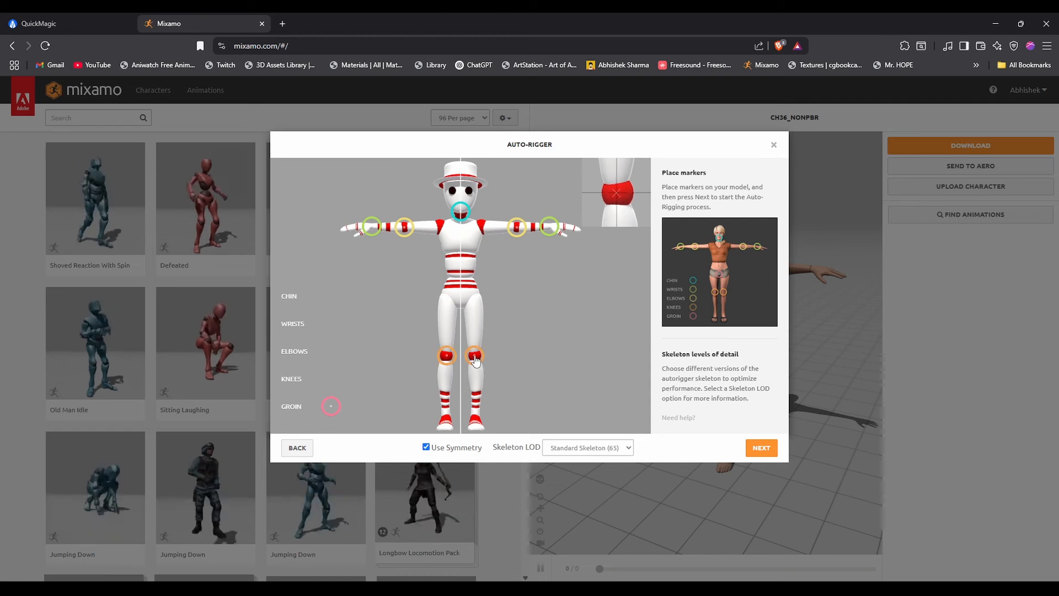
{"action": "left_click_drag", "start_coordinate": [331, 406], "coordinate": [460, 293]}
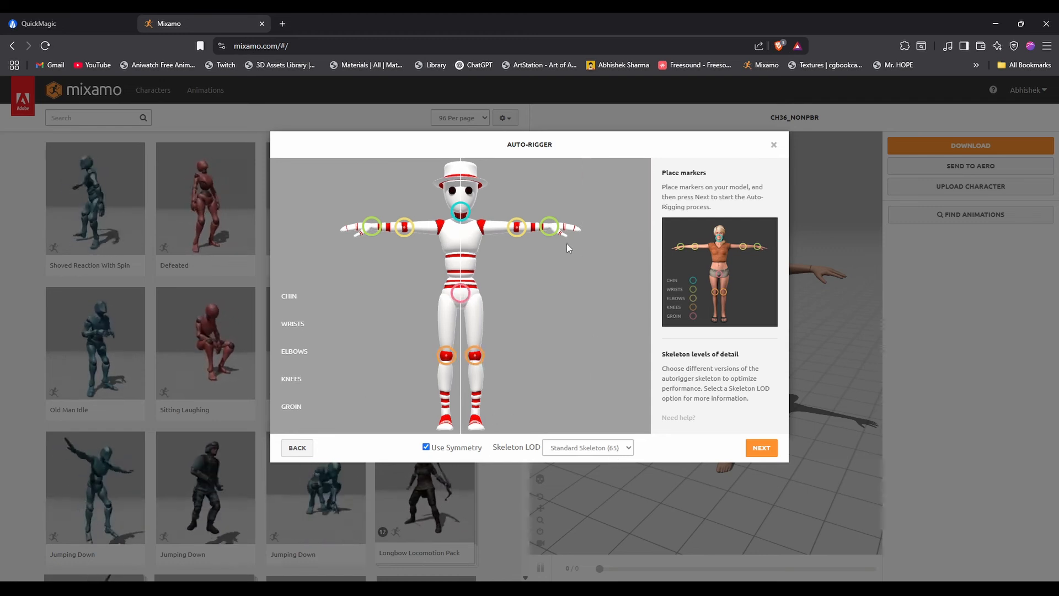
Set the Skeleton LOD to 2 Chain Fingers (41) and run the auto-rigging
{"action": "left_click", "coordinate": [607, 452]}
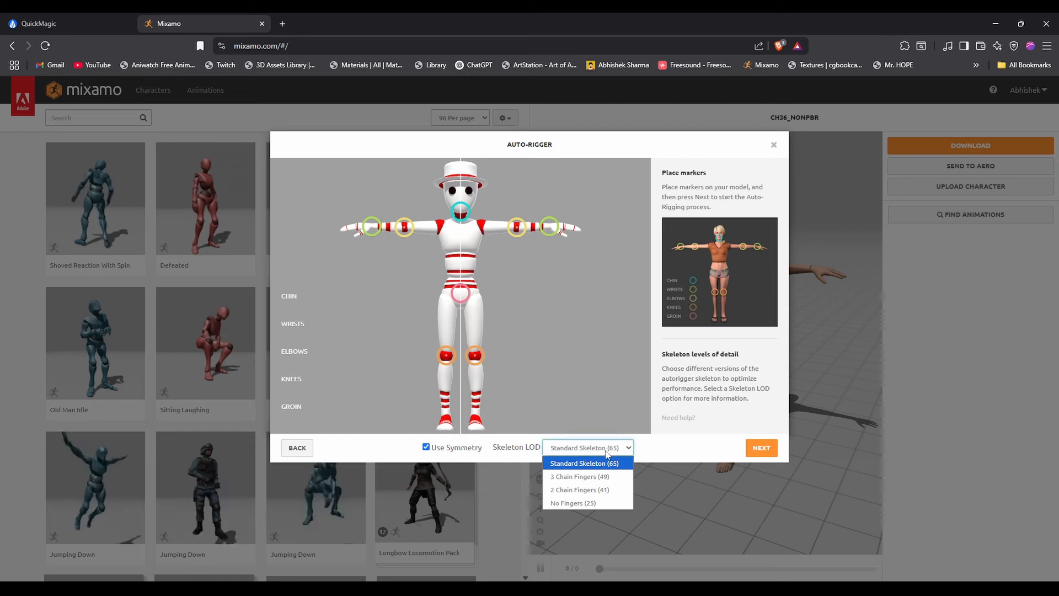
{"action": "left_click", "coordinate": [581, 491]}
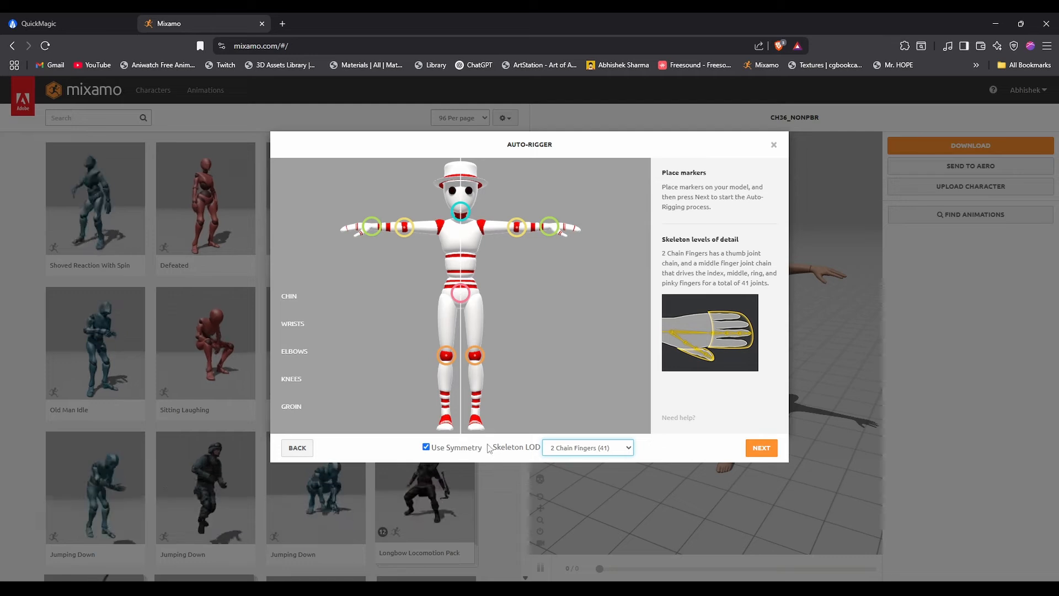
{"action": "left_click", "coordinate": [762, 447]}
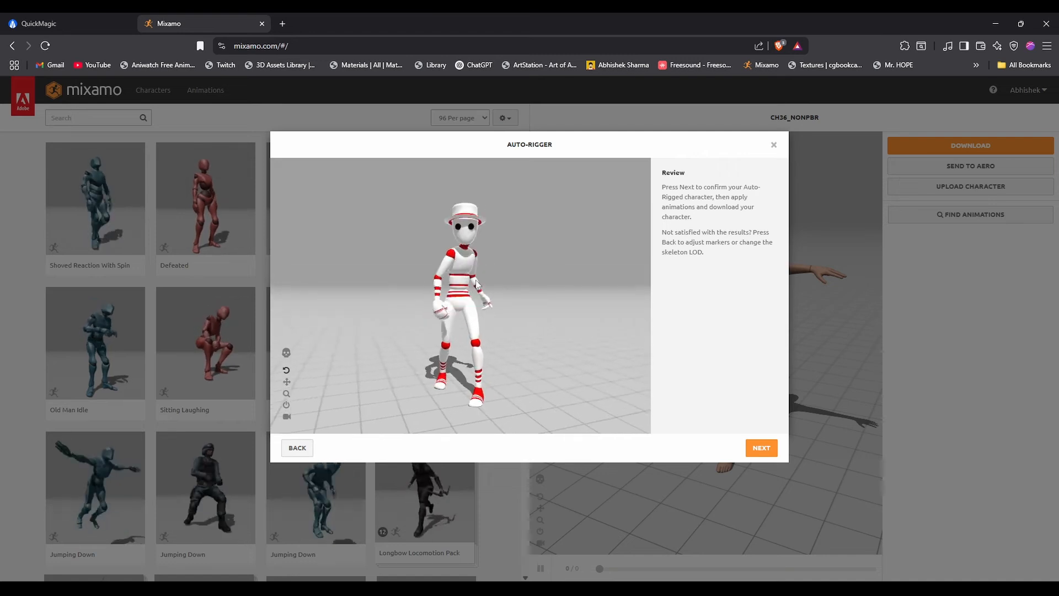
Check the rigged character's skeleton in the review preview and accept the auto-rigged character
{"action": "left_click", "coordinate": [287, 353]}
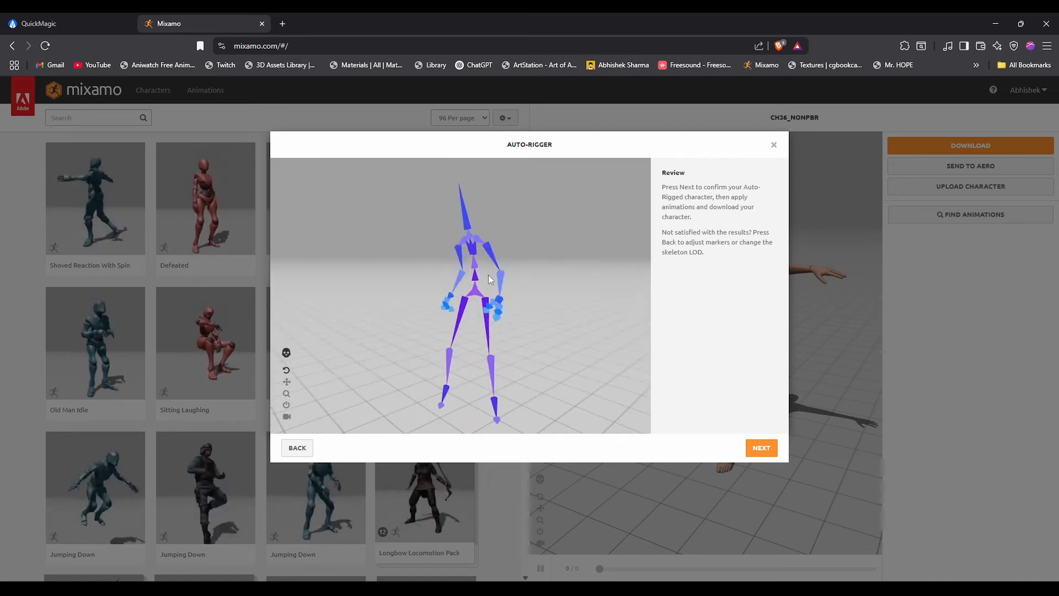
{"action": "left_click", "coordinate": [286, 353]}
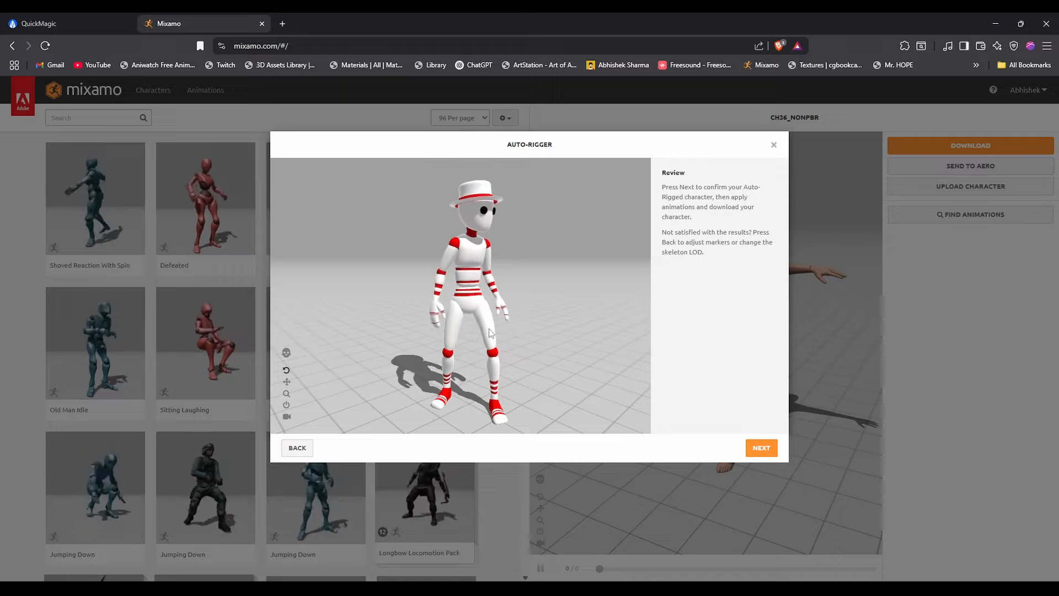
{"action": "left_click", "coordinate": [760, 449]}
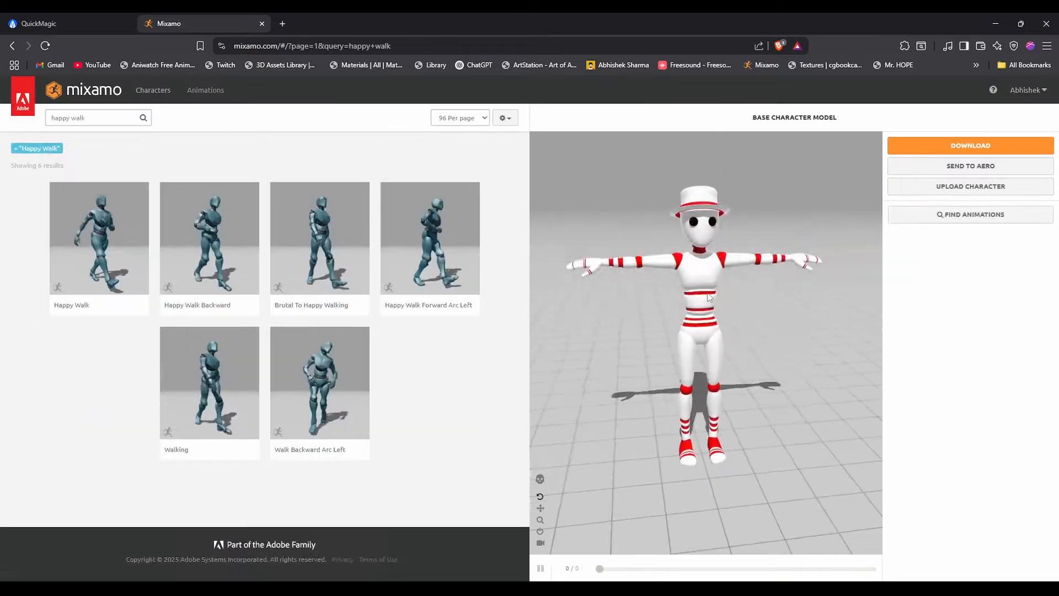
Download the rigged character as FBX Binary(.fbx) in T-pose
{"action": "left_click", "coordinate": [970, 145]}
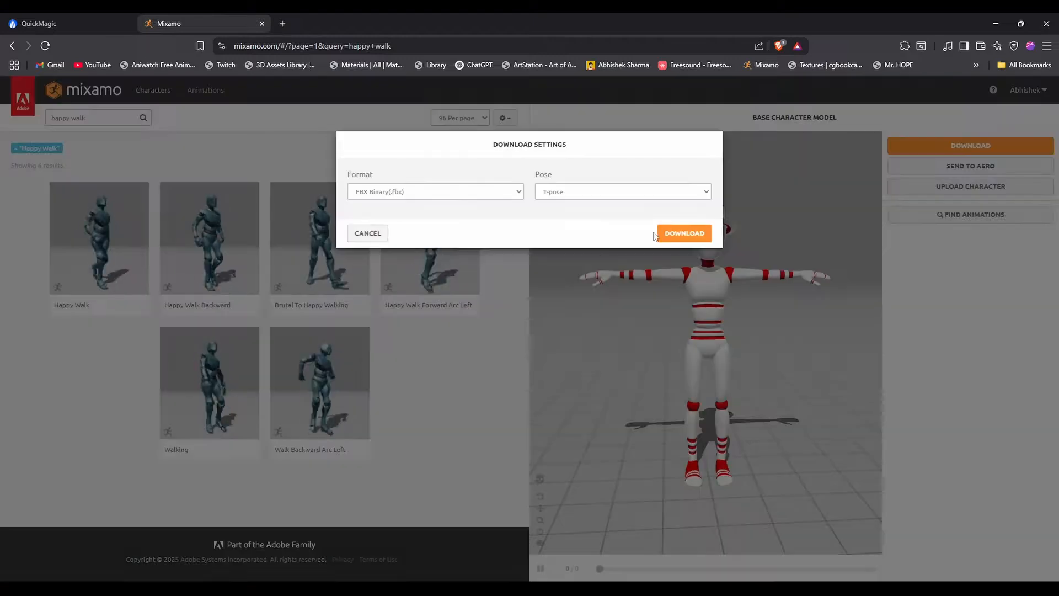
{"action": "left_click", "coordinate": [681, 231]}
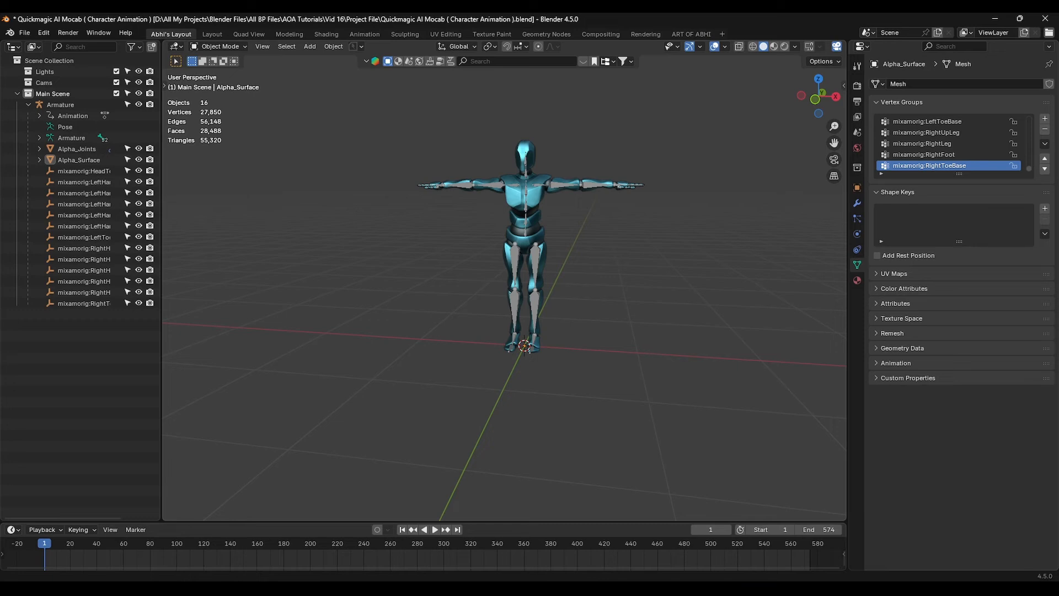
Switch to QuickMagic, close the motion capture preview and return to the Blender mocap project
{"action": "mouse_move", "coordinate": [692, 560]}
{"action": "left_click", "coordinate": [767, 548]}
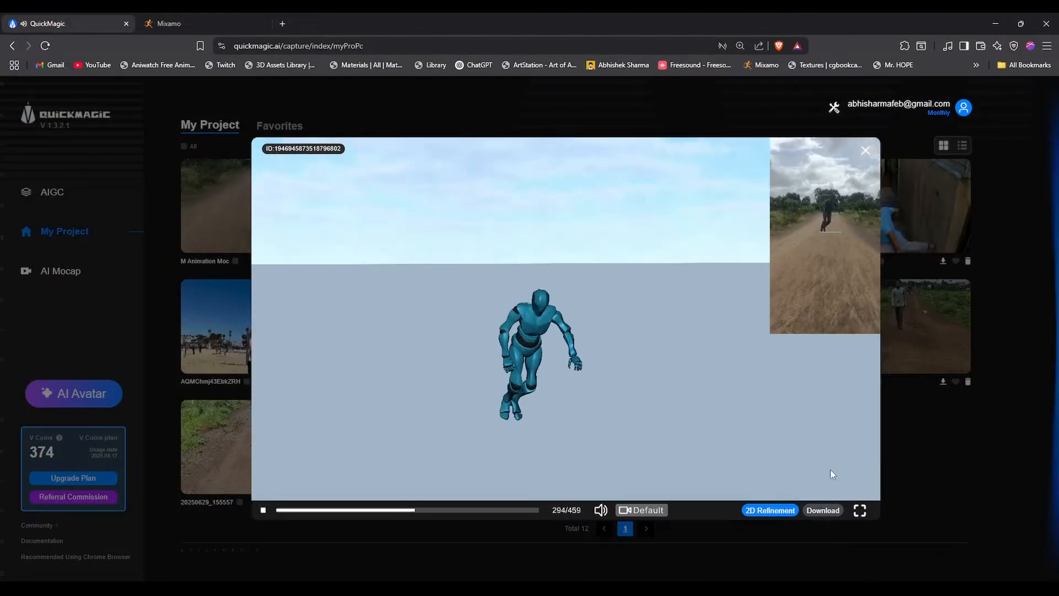
{"action": "left_click", "coordinate": [865, 151]}
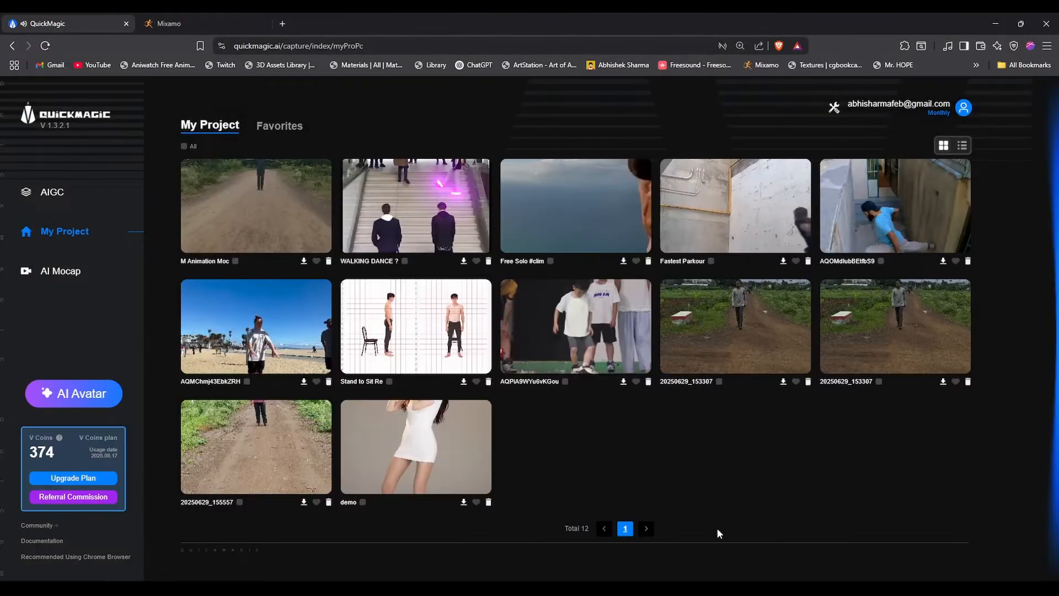
{"action": "left_click", "coordinate": [746, 577]}
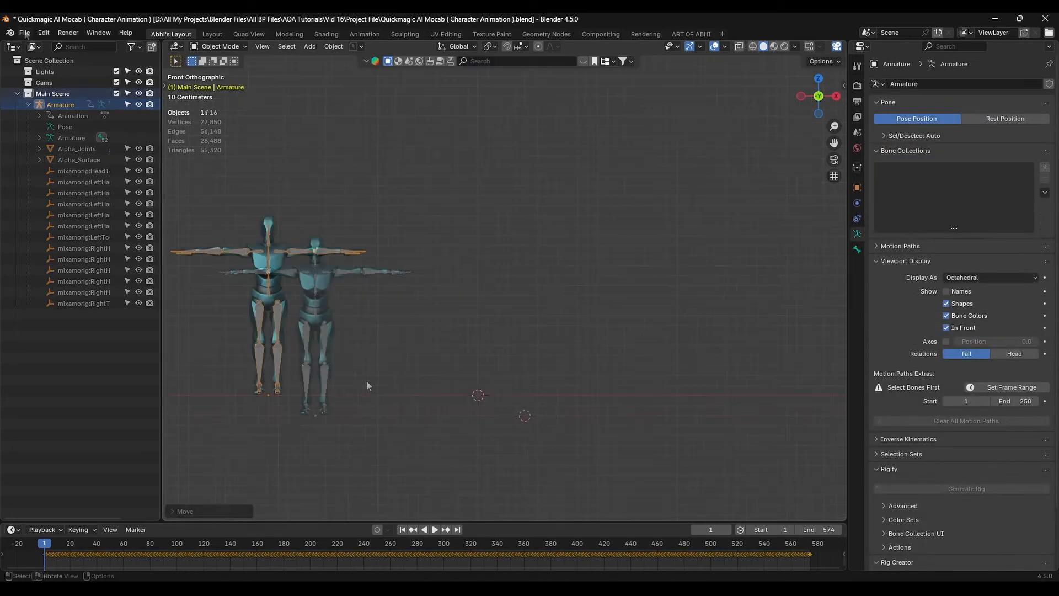
Import the rigged base character's FBX file into the mocap scene
{"action": "left_click", "coordinate": [24, 32]}
{"action": "mouse_move", "coordinate": [61, 189]}
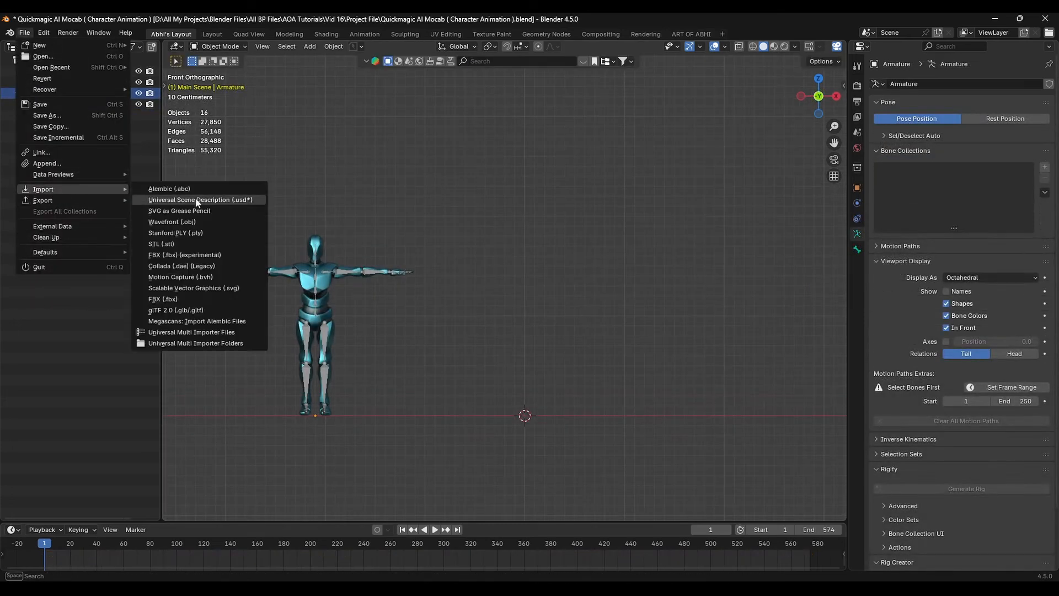
{"action": "left_click", "coordinate": [175, 299]}
{"action": "key", "text": "Return"}
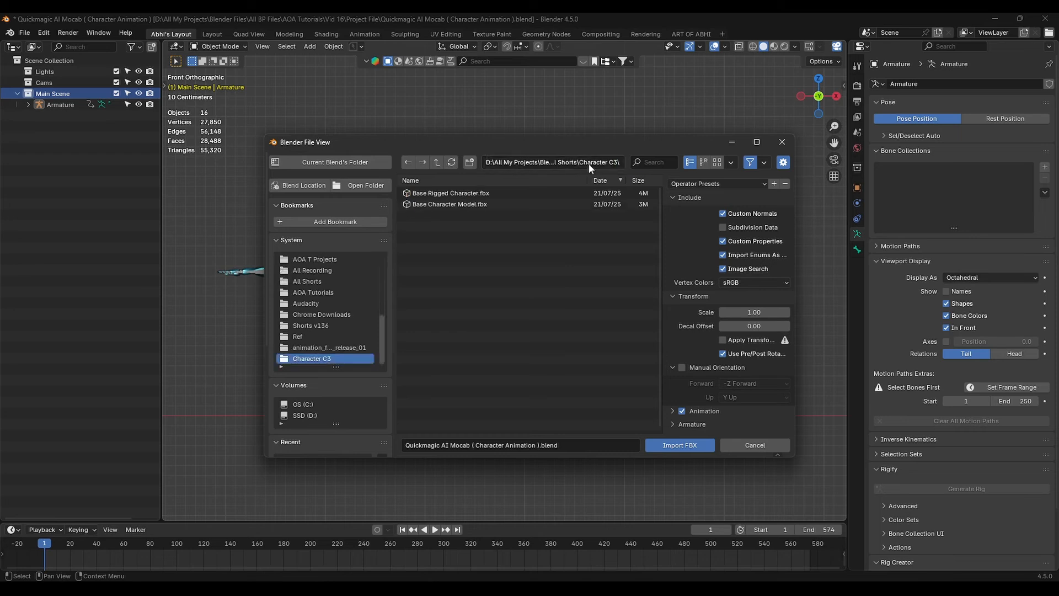
{"action": "double_click", "coordinate": [462, 205]}
{"action": "scroll", "coordinate": [537, 352], "scroll_direction": "up", "scroll_amount": 2}
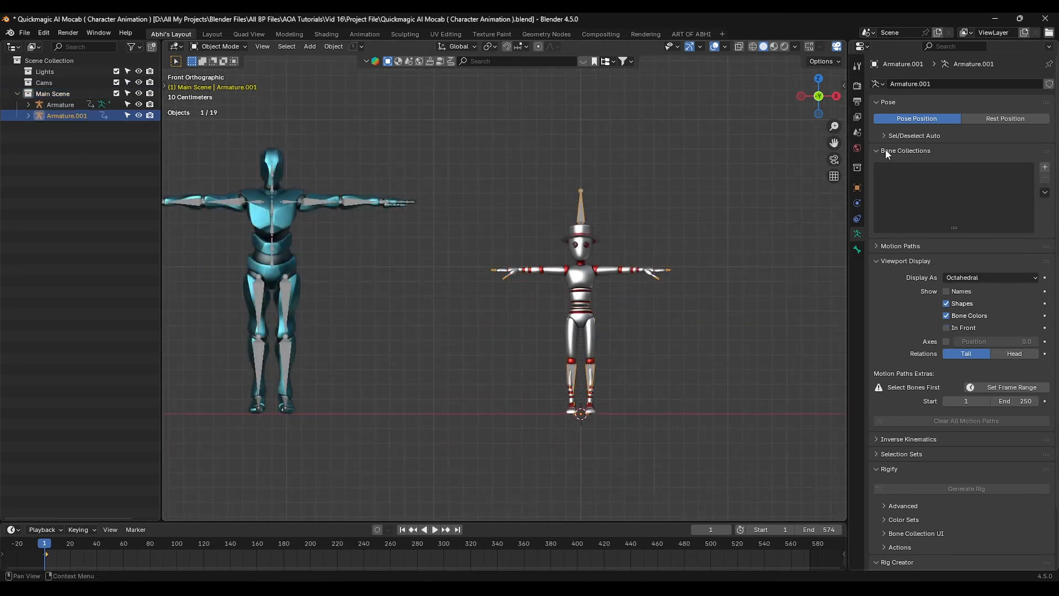
Set the imported base character's armature to display In Front, and deselect it
{"action": "left_click", "coordinate": [887, 153]}
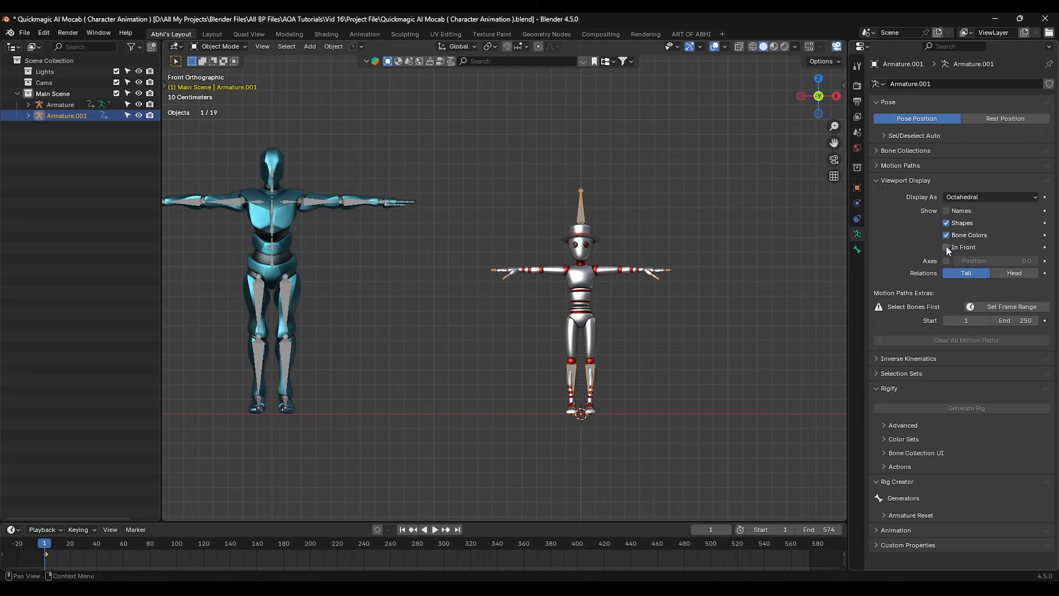
{"action": "left_click", "coordinate": [706, 251]}
Move the mocap armature along the X axis so it stands closer to the base character
{"action": "scroll", "coordinate": [575, 277], "scroll_direction": "down", "scroll_amount": 1}
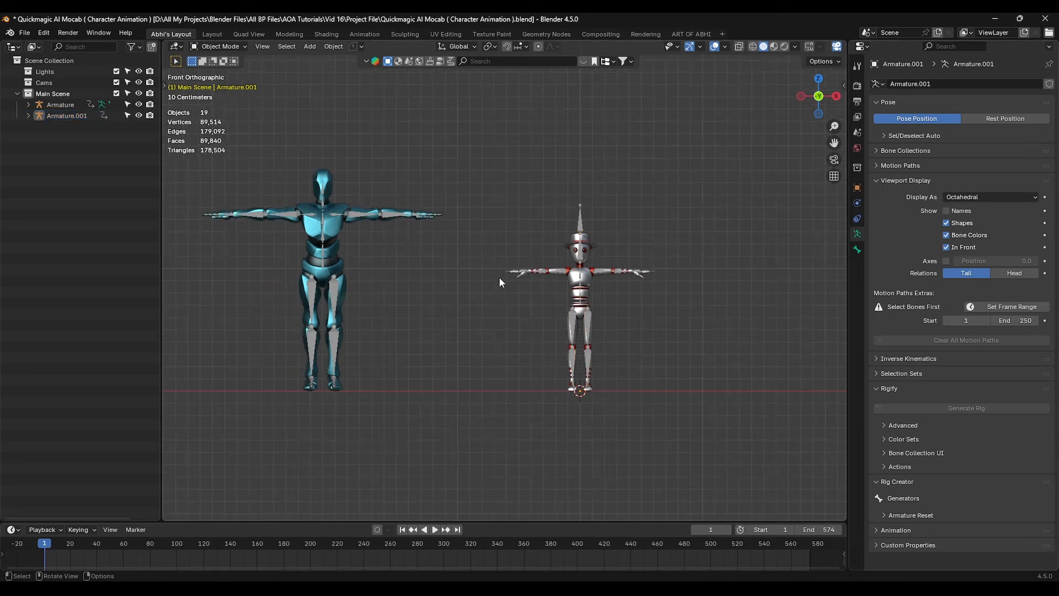
{"action": "middle_click_drag", "start_coordinate": [514, 277], "coordinate": [530, 281], "text": "shift"}
{"action": "left_click", "coordinate": [370, 221]}
{"action": "key", "text": "g"}
{"action": "key", "text": "x"}
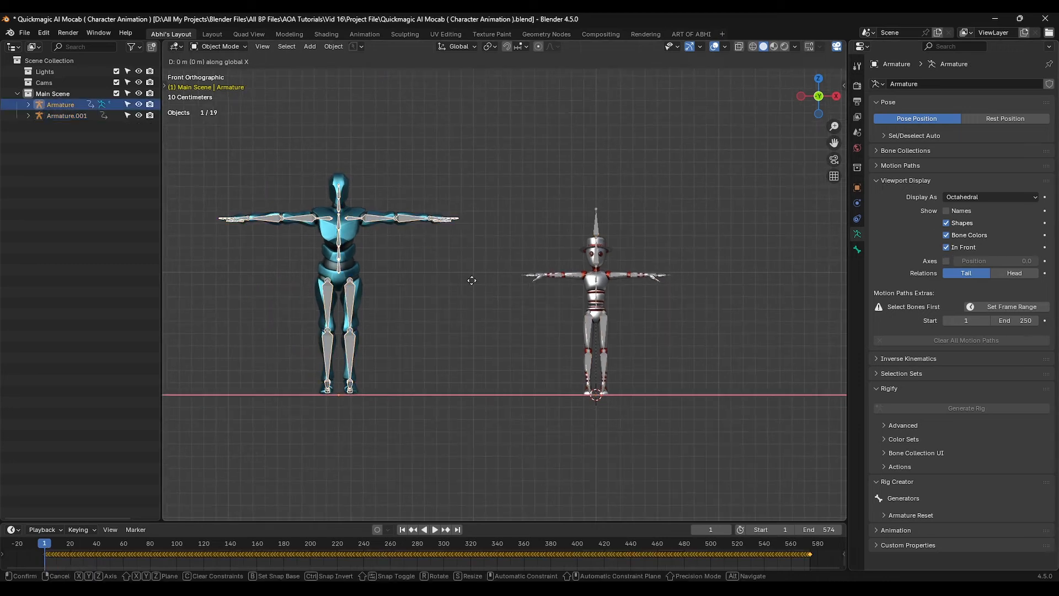
{"action": "left_click", "coordinate": [558, 283]}
{"action": "scroll", "coordinate": [574, 295], "scroll_direction": "down", "scroll_amount": 1}
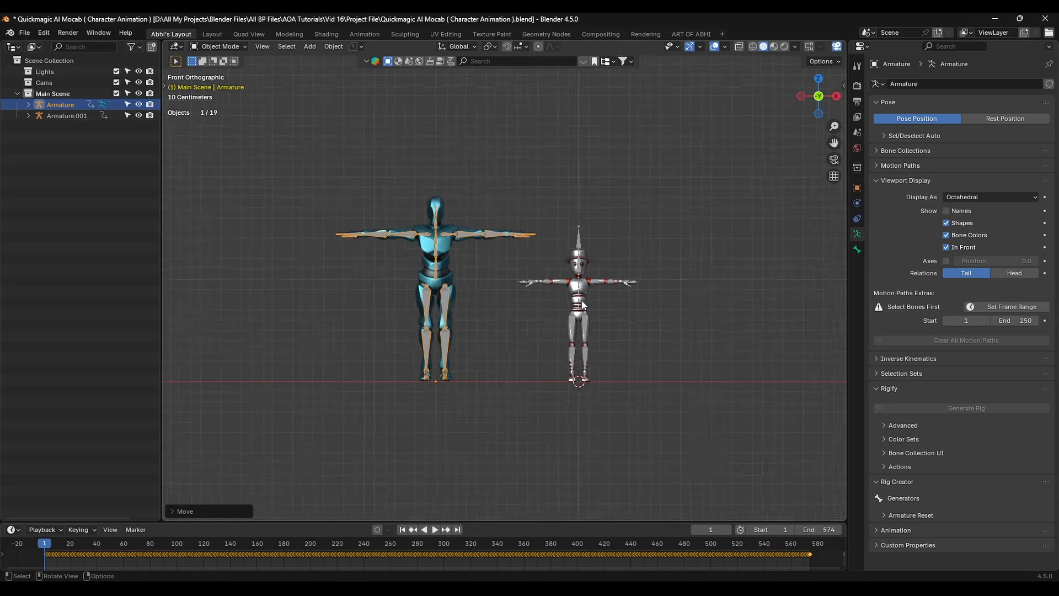
Open the Auto-Rig Pro Remap settings for the mocap scene
{"action": "scroll", "coordinate": [590, 302], "scroll_direction": "up", "scroll_amount": 1}
{"action": "middle_click_drag", "start_coordinate": [599, 303], "coordinate": [561, 295], "text": "shift"}
{"action": "key", "text": "n"}
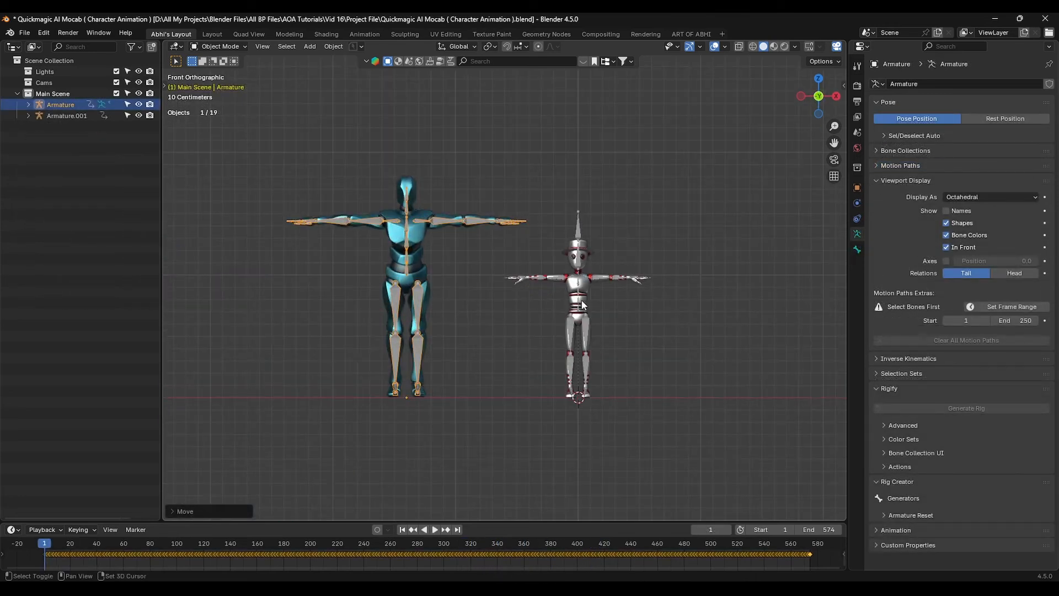
{"action": "key", "text": "n"}
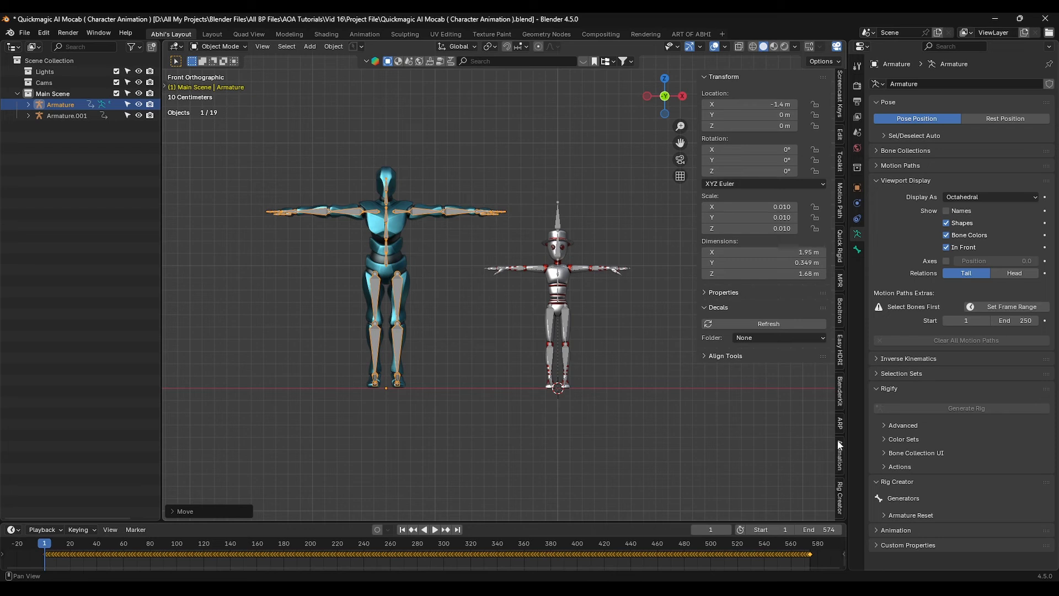
{"action": "left_click", "coordinate": [840, 422]}
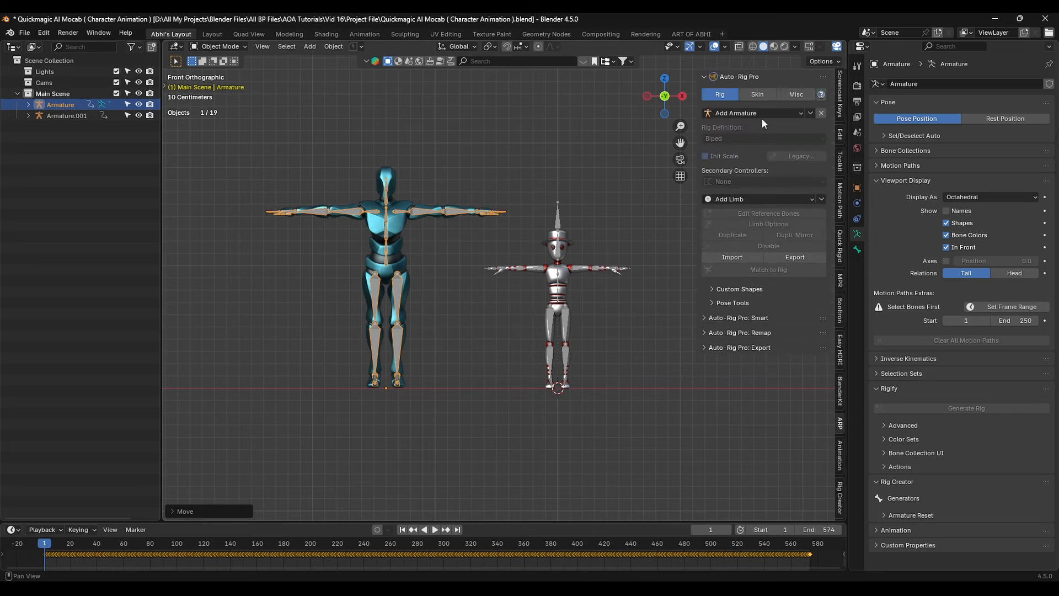
{"action": "left_click", "coordinate": [705, 77]}
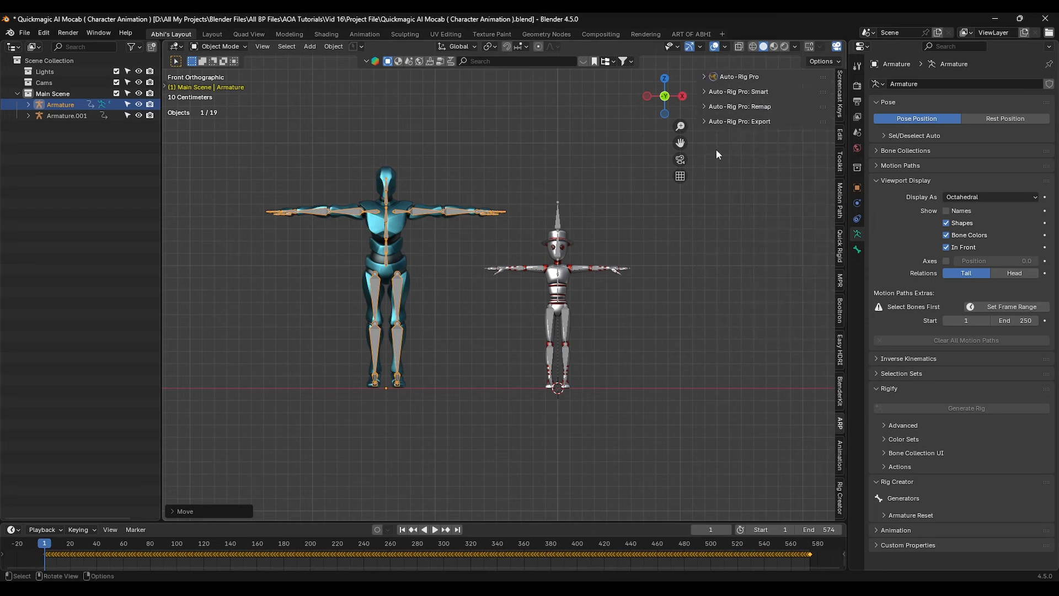
{"action": "left_click", "coordinate": [741, 107]}
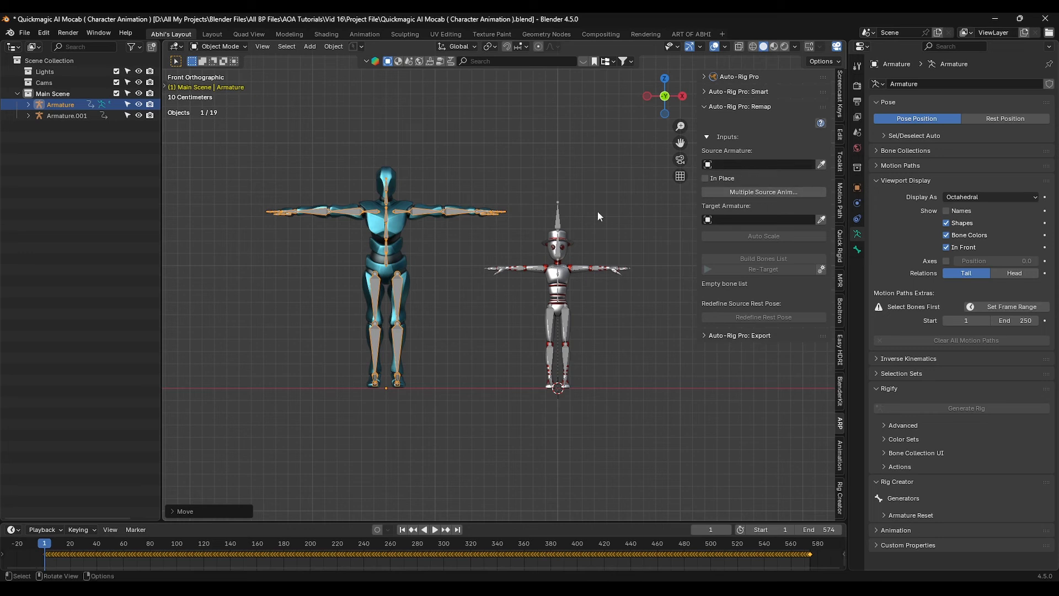
Set Armature as the remap source and Armature.001 as the target, and build the bones list
{"action": "left_click", "coordinate": [821, 164]}
{"action": "left_click", "coordinate": [558, 226]}
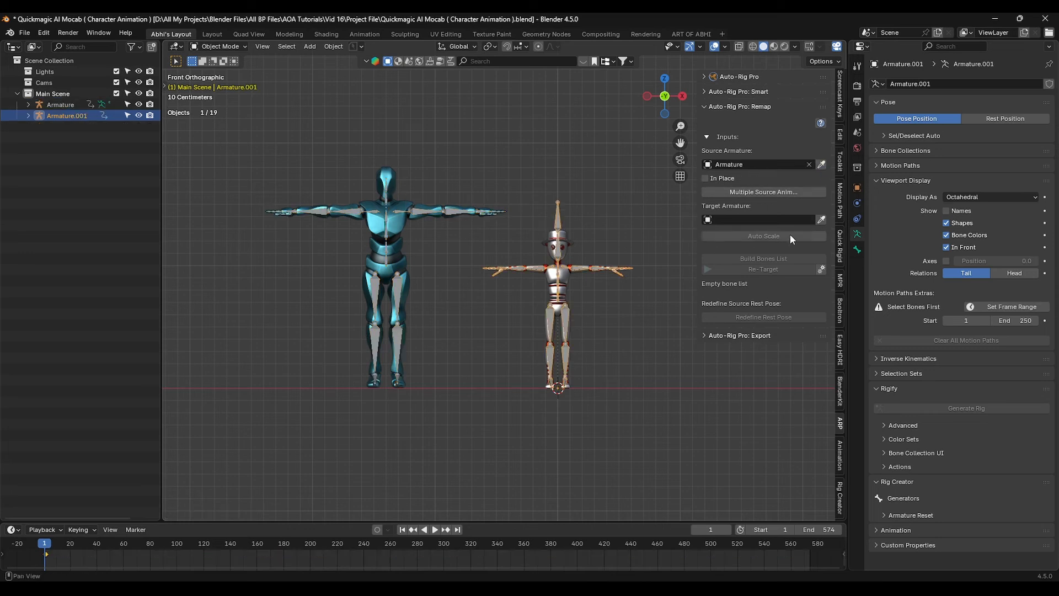
{"action": "left_click", "coordinate": [822, 220]}
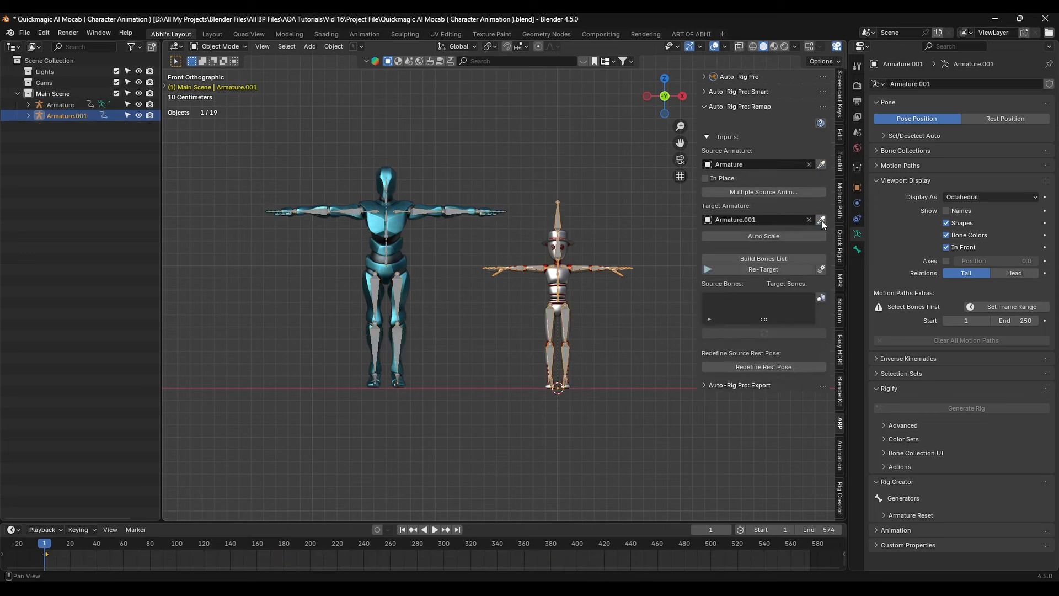
{"action": "left_click", "coordinate": [773, 259]}
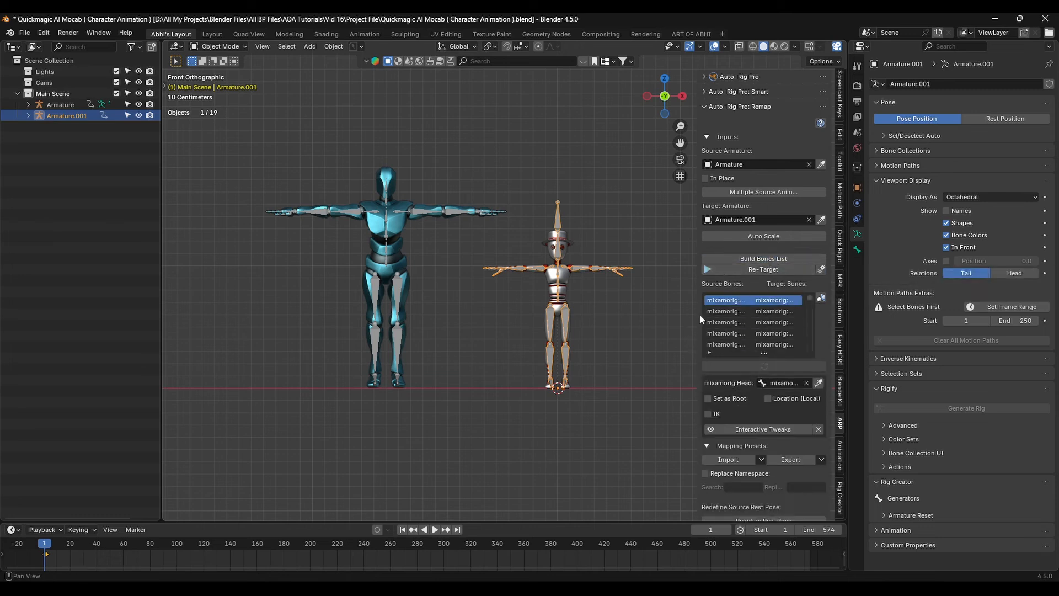
Set mixamorig:Hips as the root and retarget frames 1 to 574 with linear interpolation onto the base character
{"action": "left_click_drag", "start_coordinate": [695, 316], "coordinate": [642, 316]}
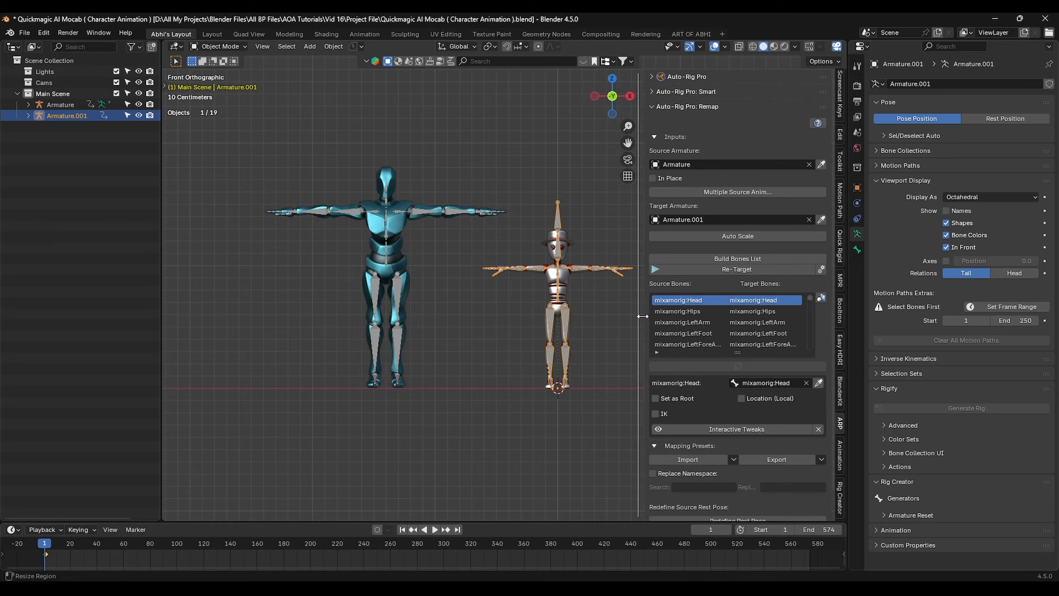
{"action": "left_click", "coordinate": [704, 311]}
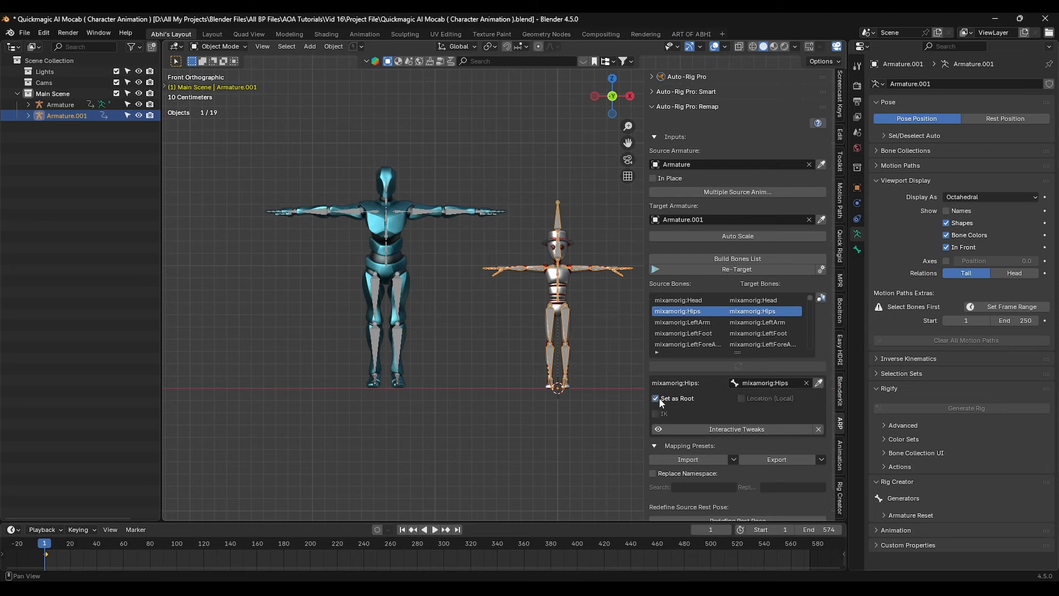
{"action": "left_click", "coordinate": [728, 270]}
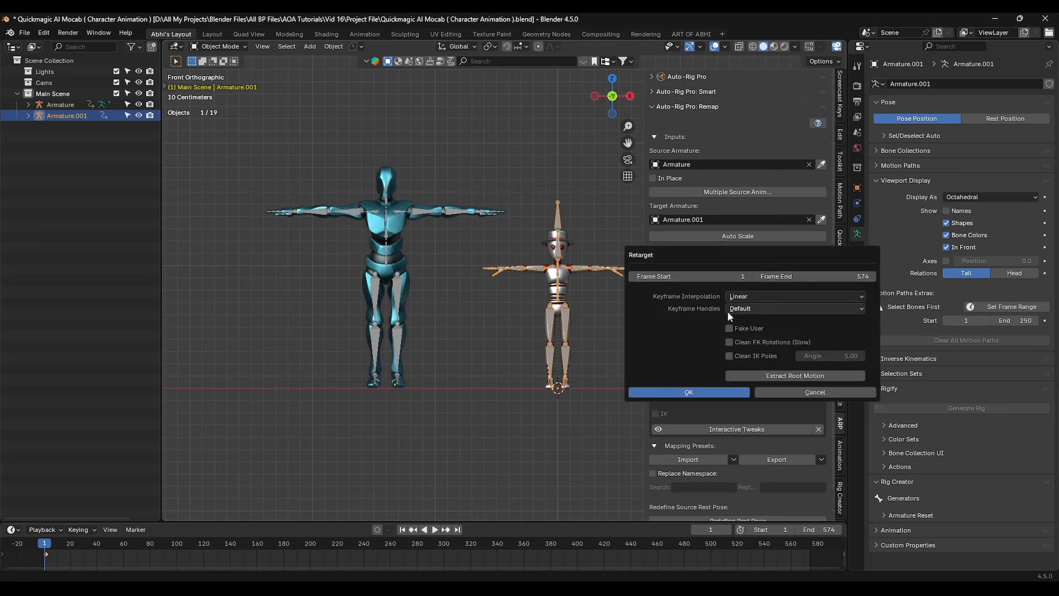
{"action": "left_click", "coordinate": [689, 393]}
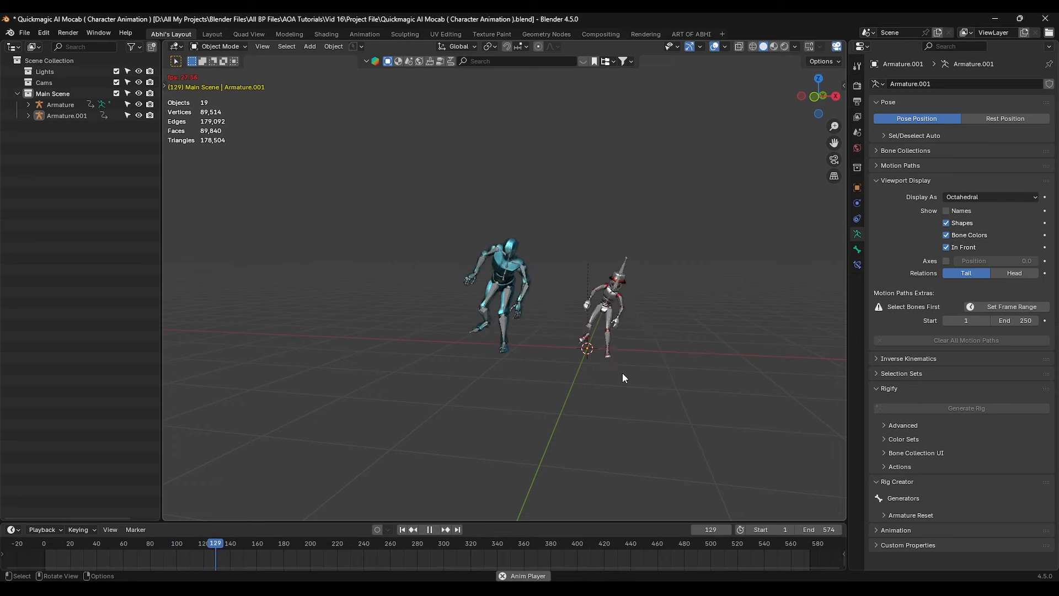
Play back the retargeted animation and compare the base character's motion with the mocap figure
{"action": "scroll", "coordinate": [648, 364], "scroll_direction": "down", "scroll_amount": 2}
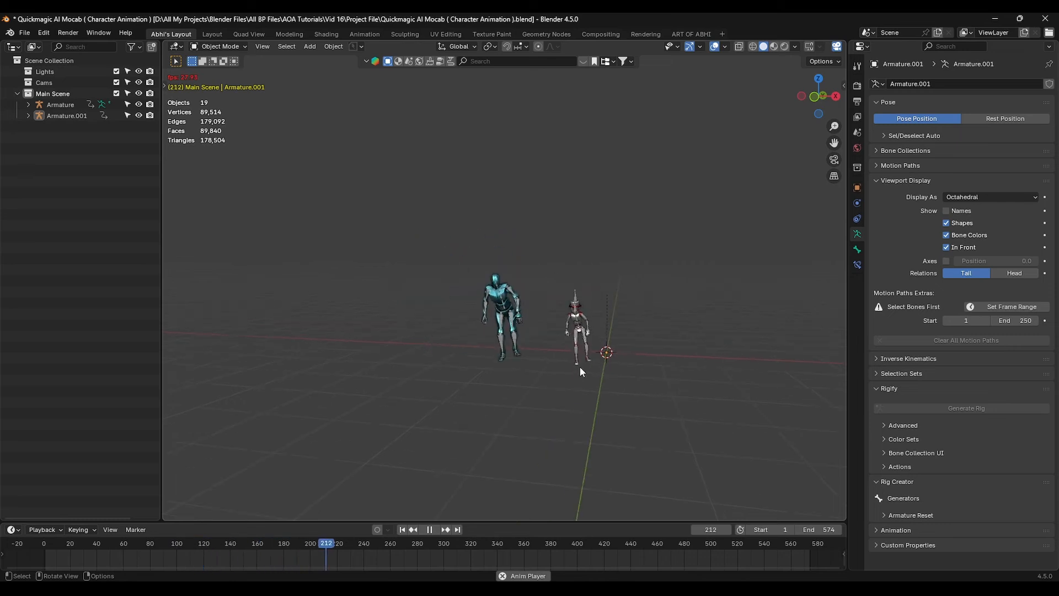
{"action": "scroll", "coordinate": [580, 366], "scroll_direction": "up", "scroll_amount": 3}
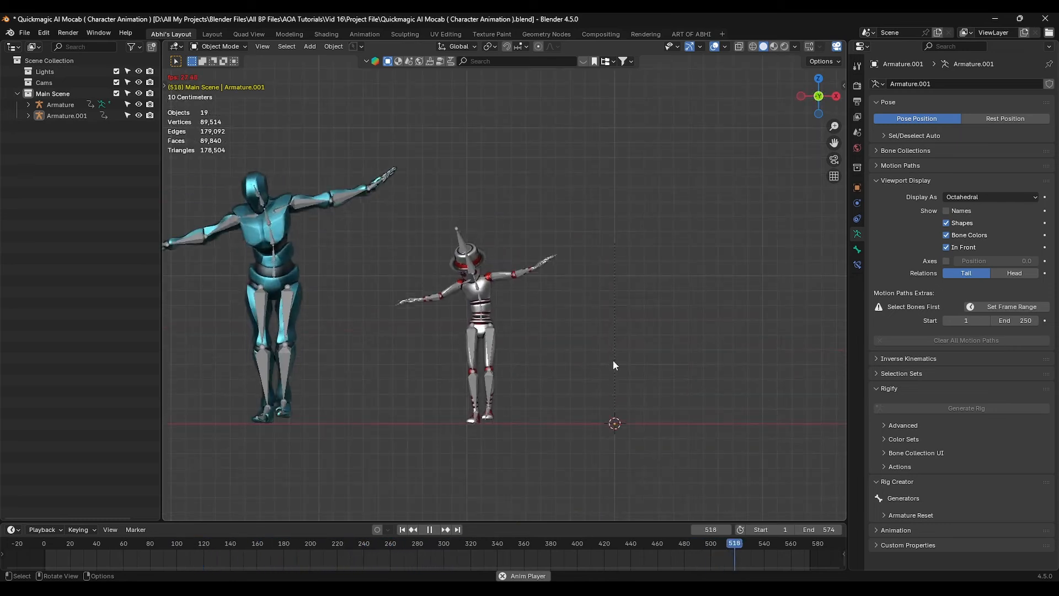
{"action": "key", "text": "space"}
{"action": "scroll", "coordinate": [615, 358], "scroll_direction": "down", "scroll_amount": 2}
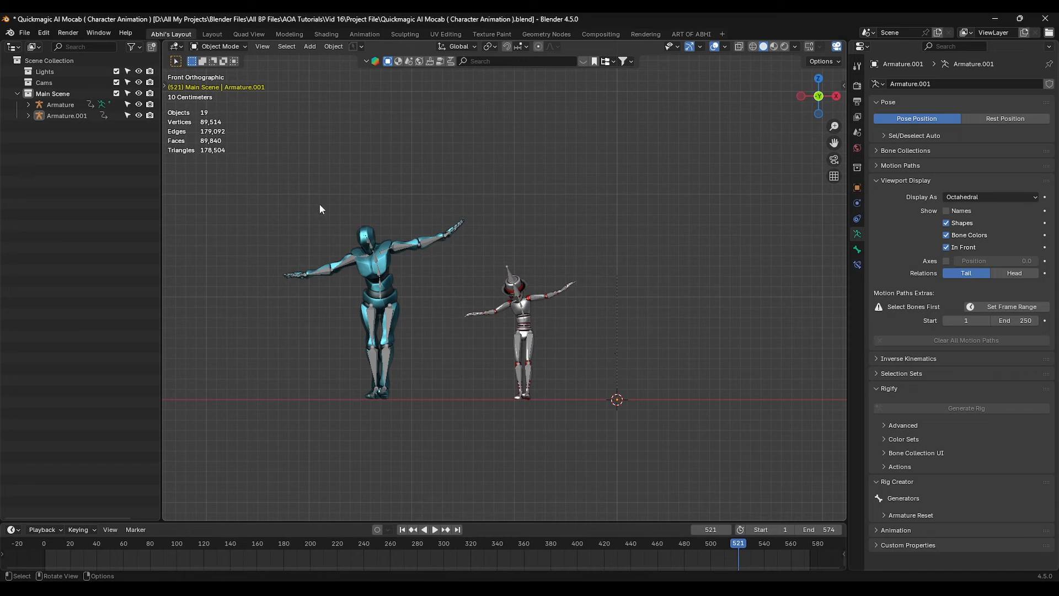
Delete the source mocap armature together with its whole hierarchy
{"action": "left_click", "coordinate": [393, 348]}
{"action": "right_click", "coordinate": [52, 127]}
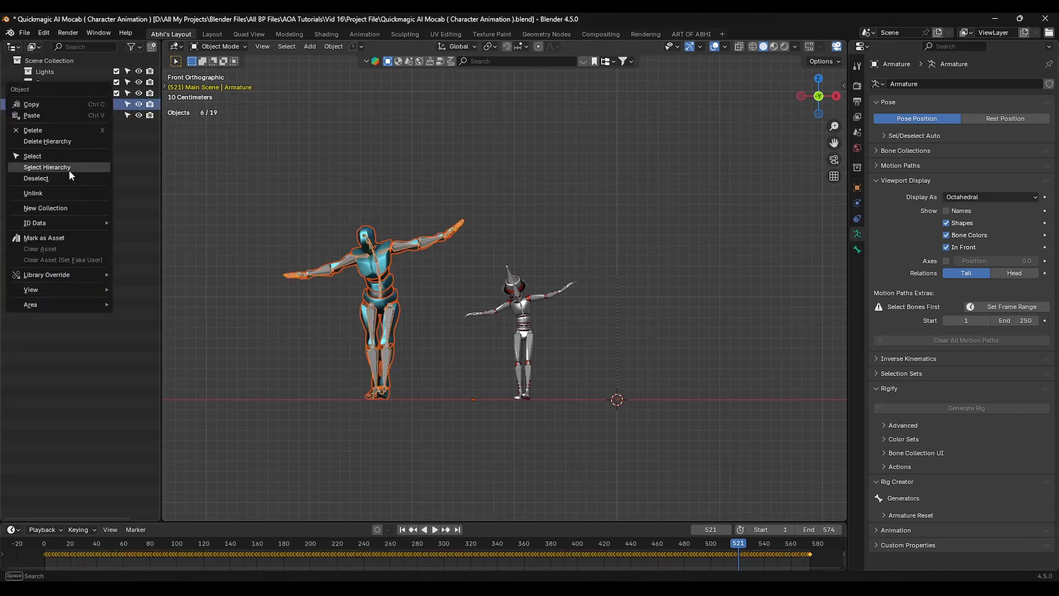
{"action": "left_click", "coordinate": [64, 143]}
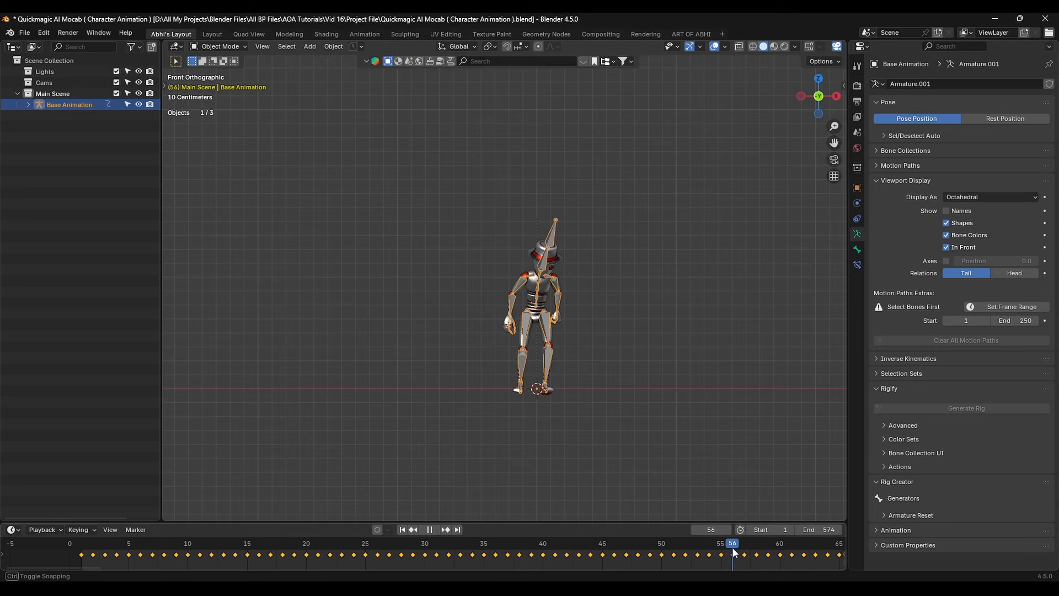
Select the Base Animation armature's keyframes from frame 1 to about frame 53
{"action": "left_click_drag", "start_coordinate": [733, 553], "coordinate": [67, 547]}
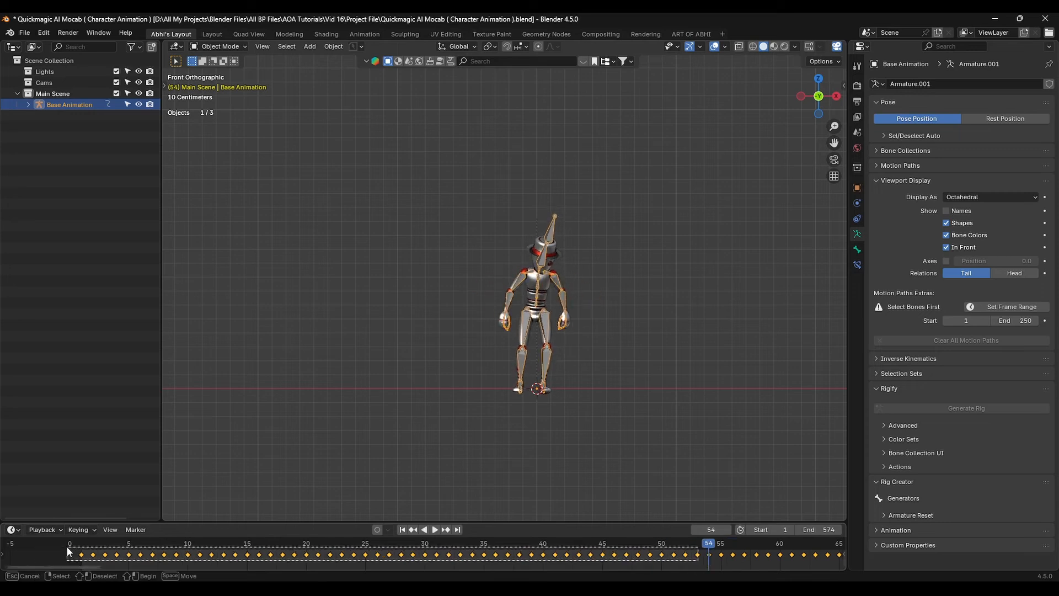
{"action": "left_click_drag", "start_coordinate": [655, 563], "coordinate": [68, 543]}
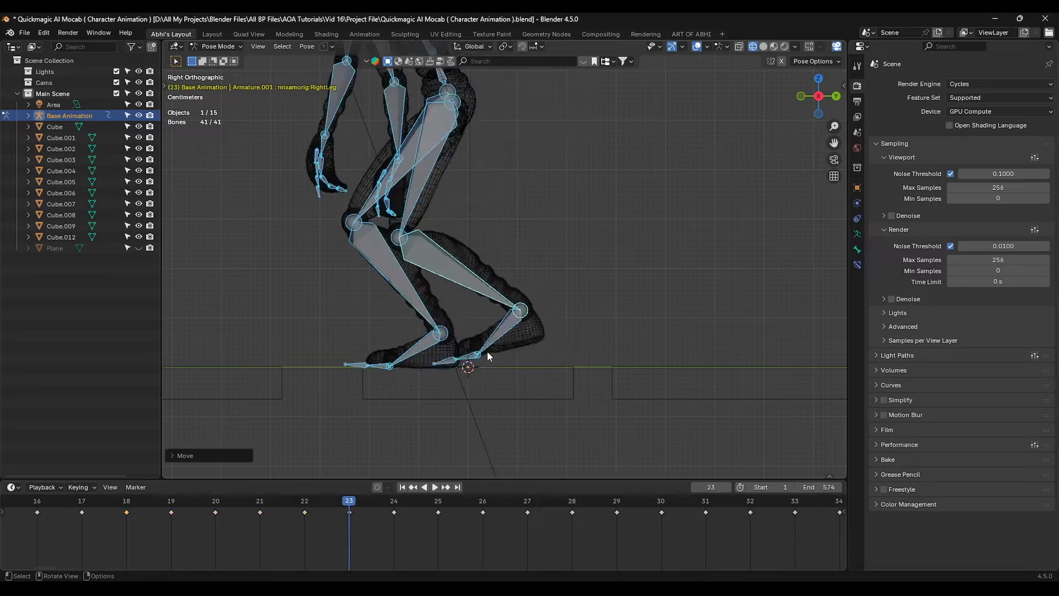
Move the fully selected armature's bones at frames 23 and 35 to align the supporting foot with the ground
{"action": "key", "text": "g"}
{"action": "left_click", "coordinate": [458, 391]}
{"action": "scroll", "coordinate": [486, 331], "scroll_direction": "down", "scroll_amount": 4}
{"action": "left_click", "coordinate": [683, 499]}
{"action": "key", "text": "g"}
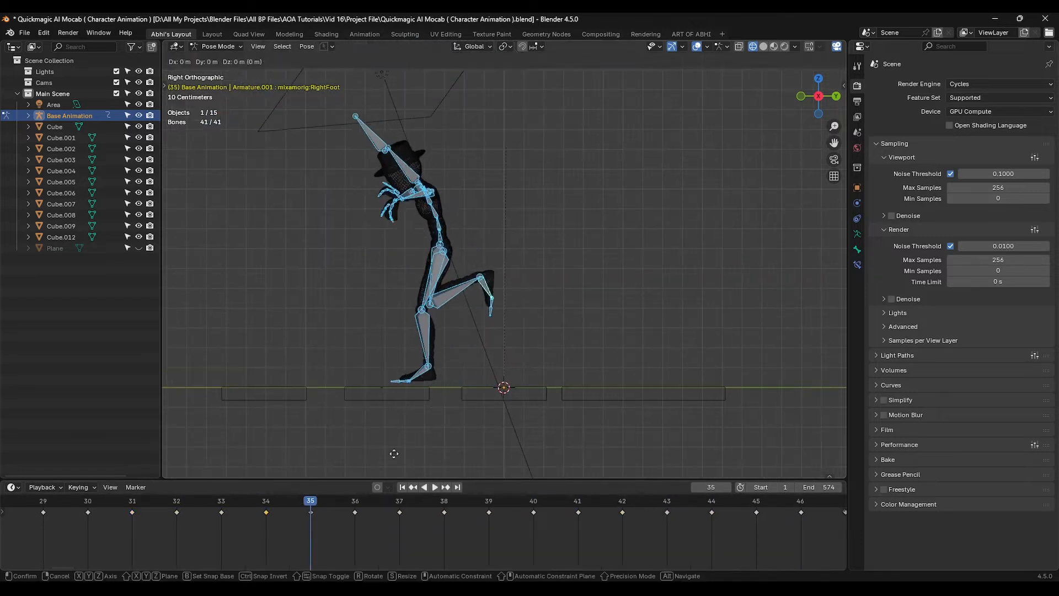
{"action": "left_click", "coordinate": [392, 453]}
Reposition the whole pose at further frames, including along Z at frame 77, so the planted foot sits on the ground line
{"action": "scroll", "coordinate": [392, 386], "scroll_direction": "up", "scroll_amount": 4}
{"action": "left_click", "coordinate": [147, 504]}
{"action": "key", "text": "g"}
{"action": "left_click", "coordinate": [446, 350]}
{"action": "key", "text": "g"}
{"action": "left_click", "coordinate": [506, 296]}
{"action": "scroll", "coordinate": [505, 308], "scroll_direction": "up", "scroll_amount": 3}
{"action": "key", "text": "g"}
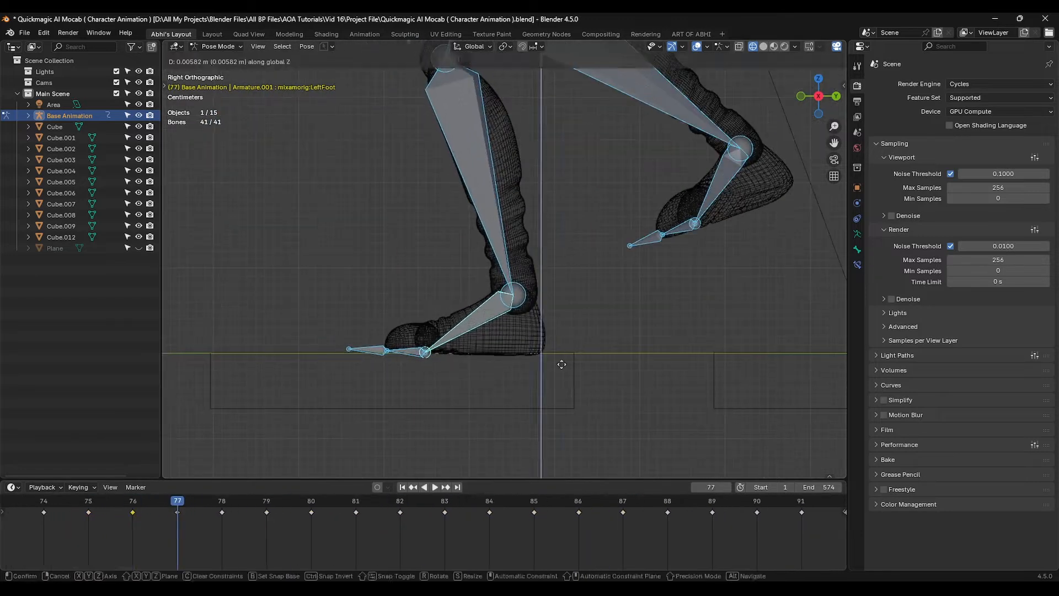
{"action": "left_click", "coordinate": [560, 364]}
{"action": "scroll", "coordinate": [579, 331], "scroll_direction": "up", "scroll_amount": 4}
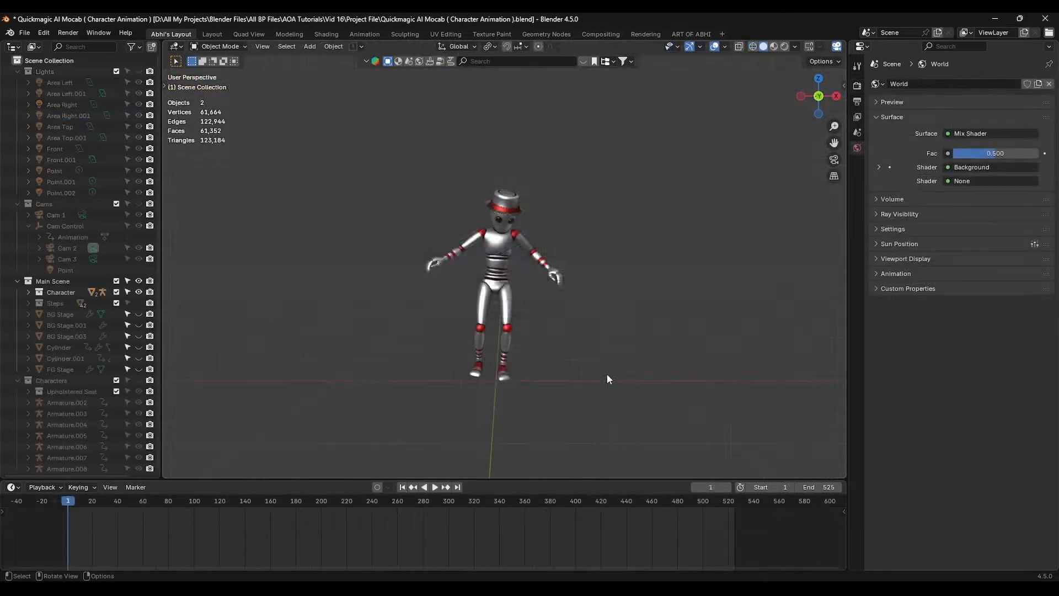
Play the character's cleaned-up animation and return to frame 1
{"action": "key", "text": "space"}
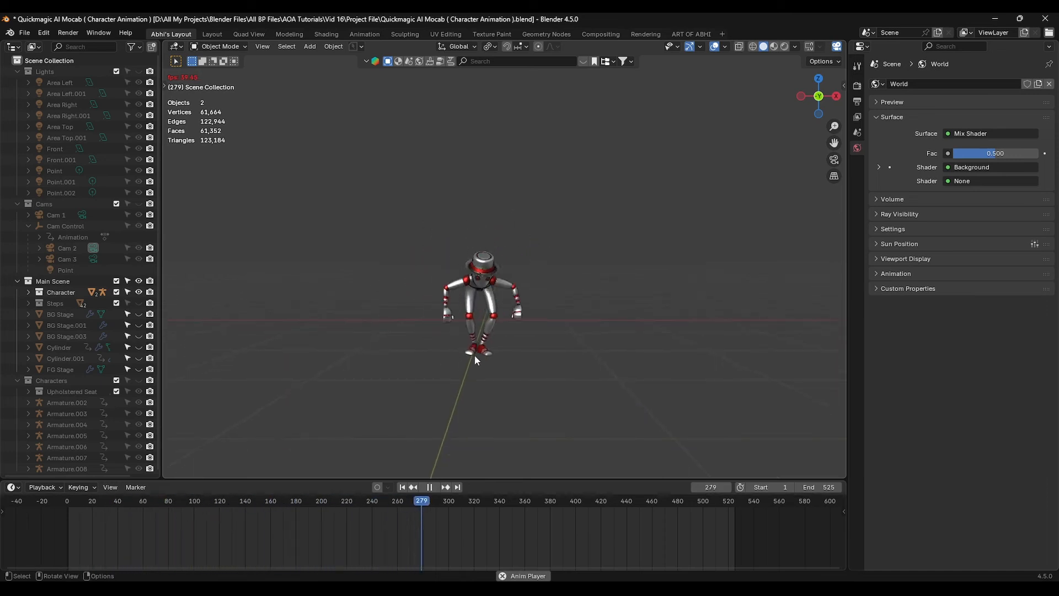
{"action": "key", "text": "Escape"}
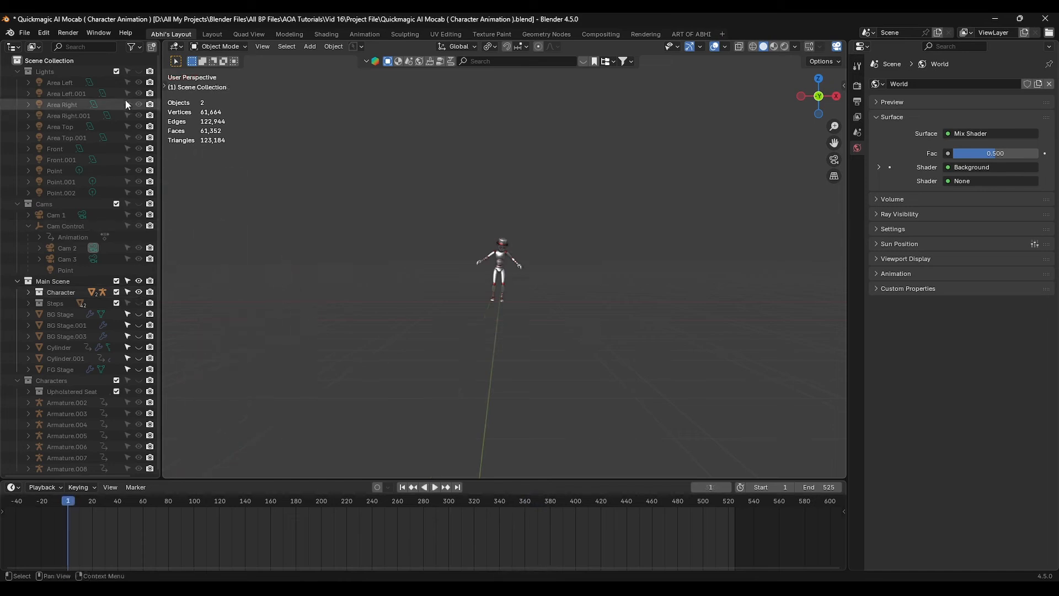
Make the Lights and Cams collections visible and switch the viewport to rendered shading
{"action": "left_click", "coordinate": [139, 71]}
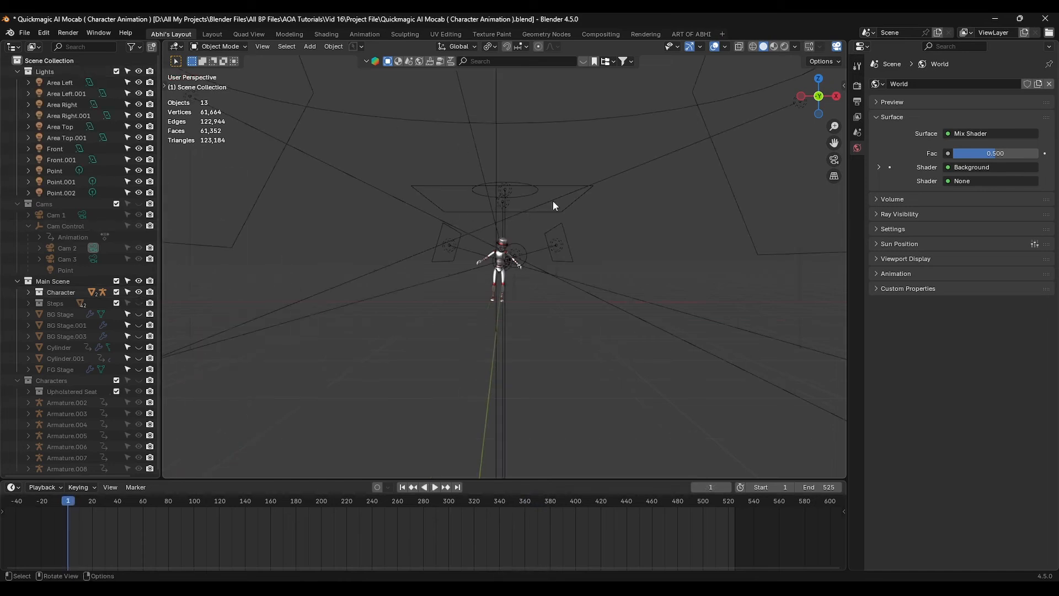
{"action": "left_click", "coordinate": [784, 46]}
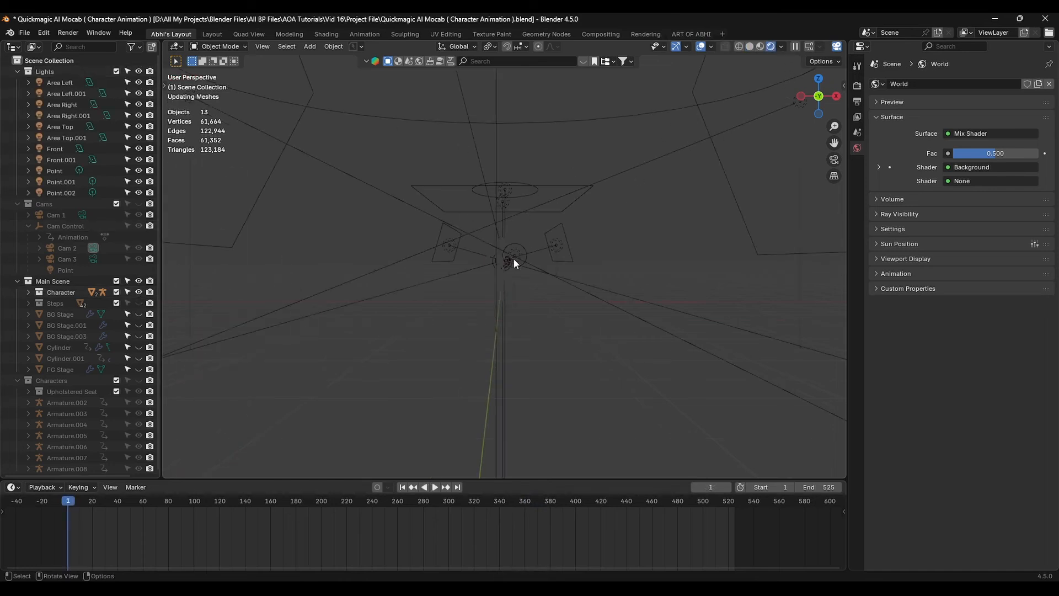
{"action": "left_click", "coordinate": [138, 204]}
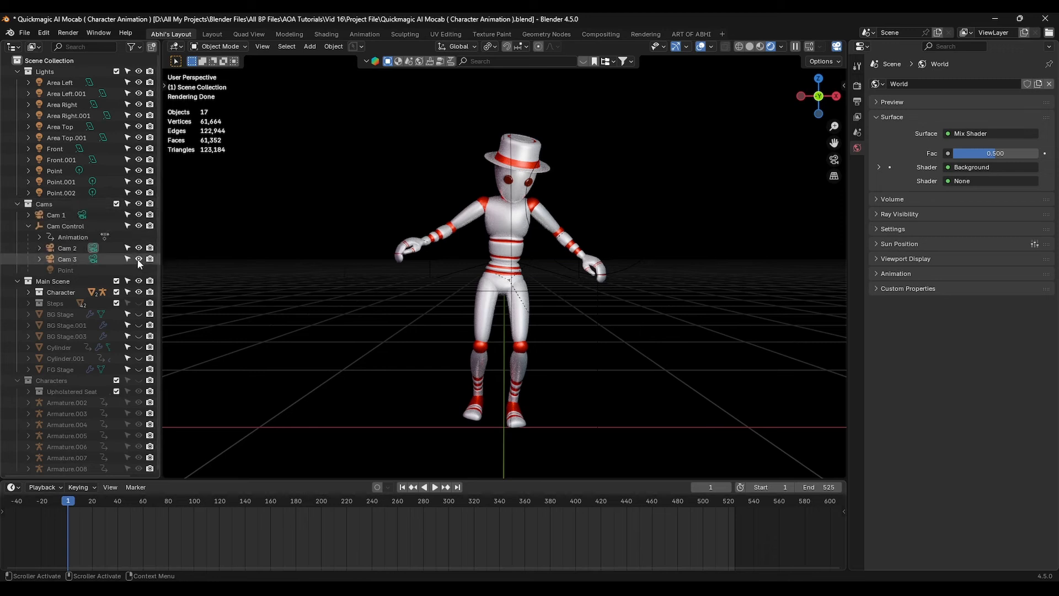
Make Cam 2 the active camera, look through it and play the animation
{"action": "left_click", "coordinate": [93, 248]}
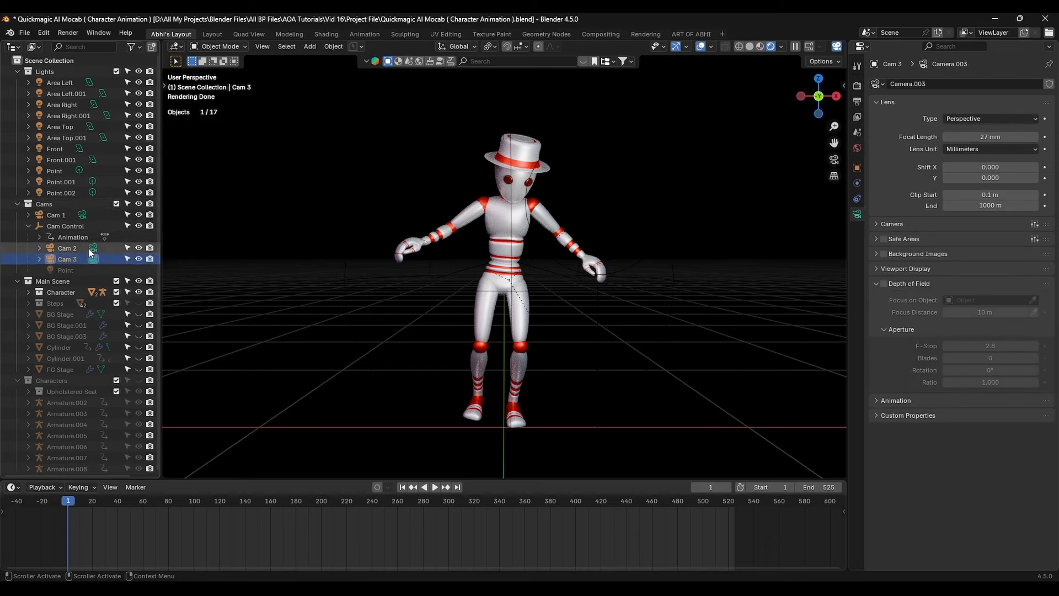
{"action": "key", "text": "KP_0"}
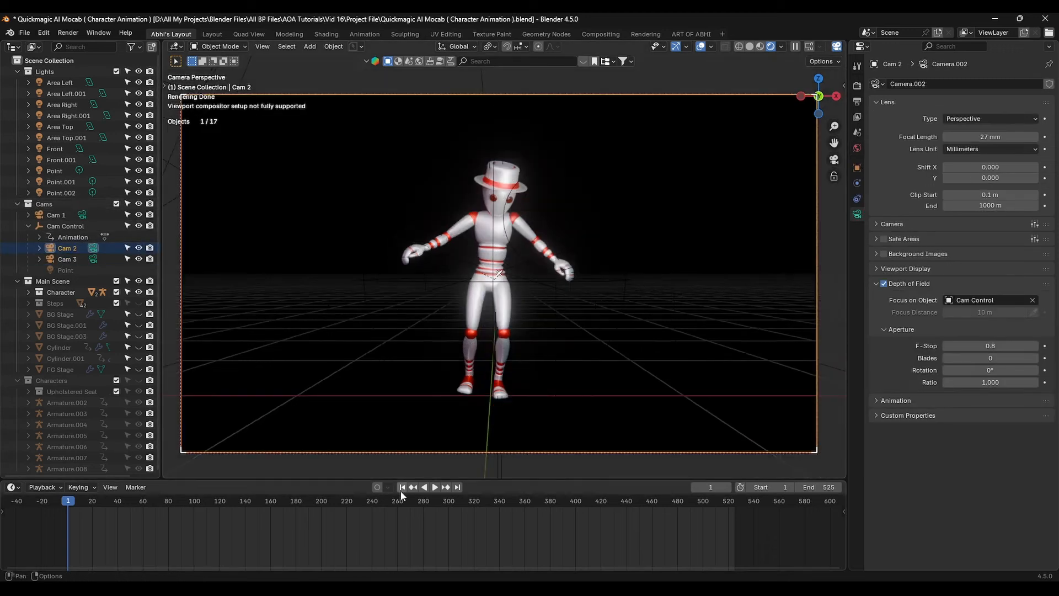
{"action": "key", "text": "space"}
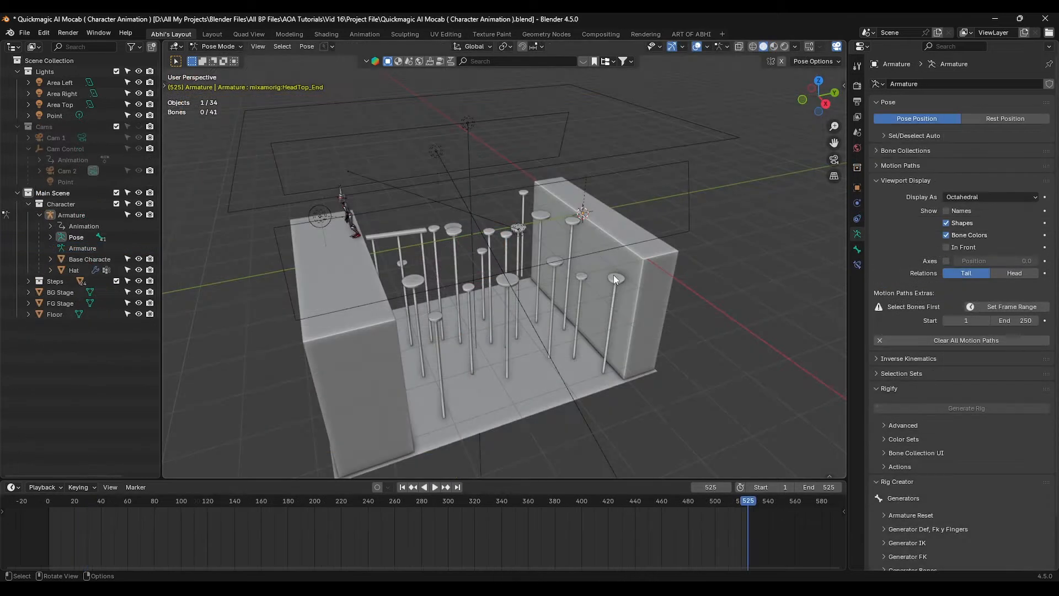
Inspect the stage and its pole steps in wireframe, and return to solid shading
{"action": "left_click", "coordinate": [754, 46]}
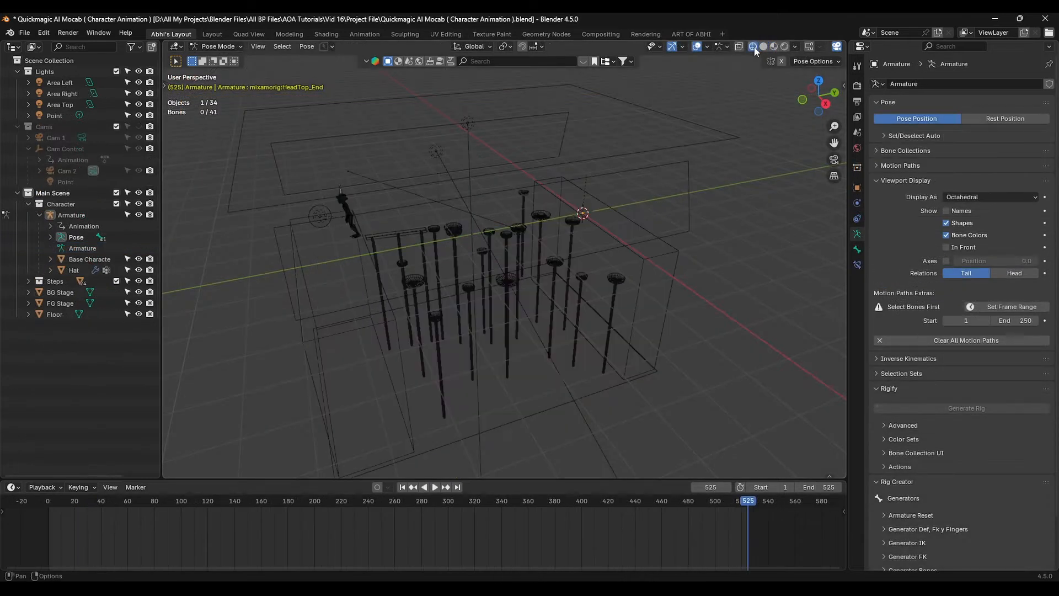
{"action": "left_click", "coordinate": [764, 46]}
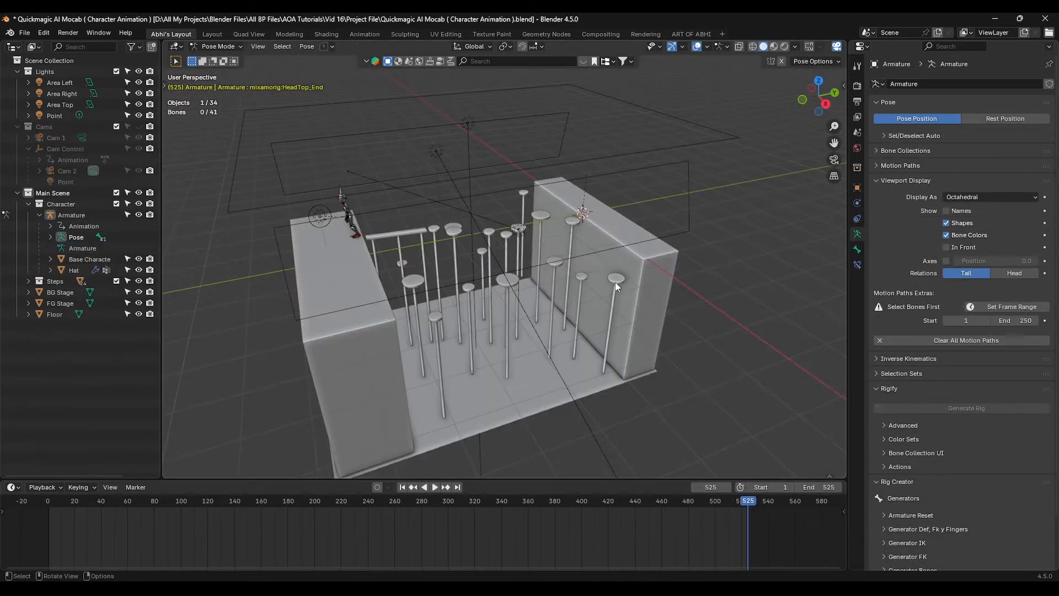
Leave Pose Mode, select the pole step Circle.020 and open the Animation workspace to view its animation curve
{"action": "key", "text": "ctrl+Tab"}
{"action": "left_click", "coordinate": [537, 87]}
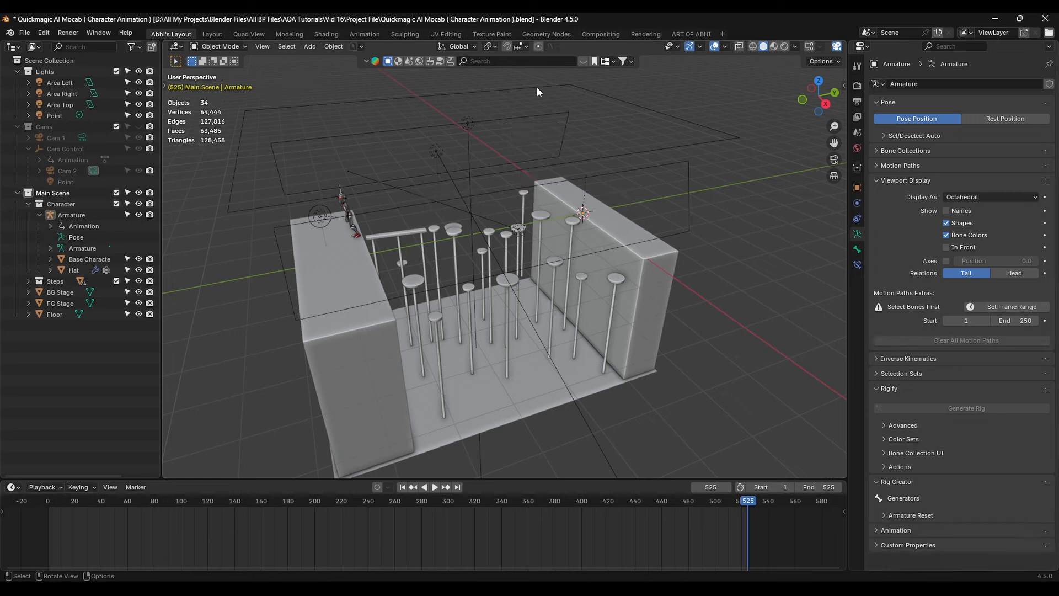
{"action": "left_click", "coordinate": [618, 277]}
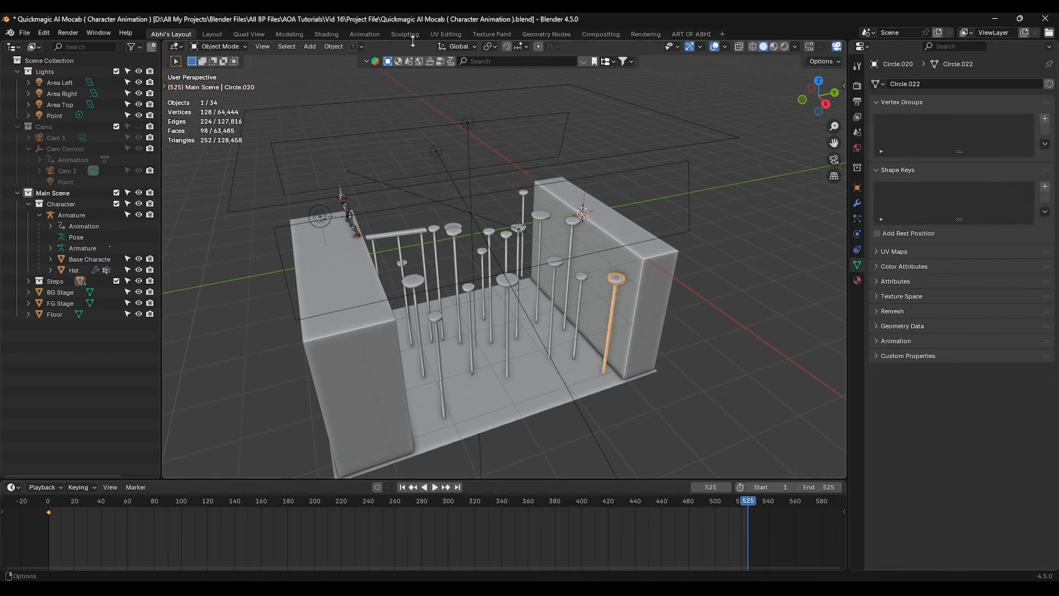
{"action": "left_click", "coordinate": [365, 35]}
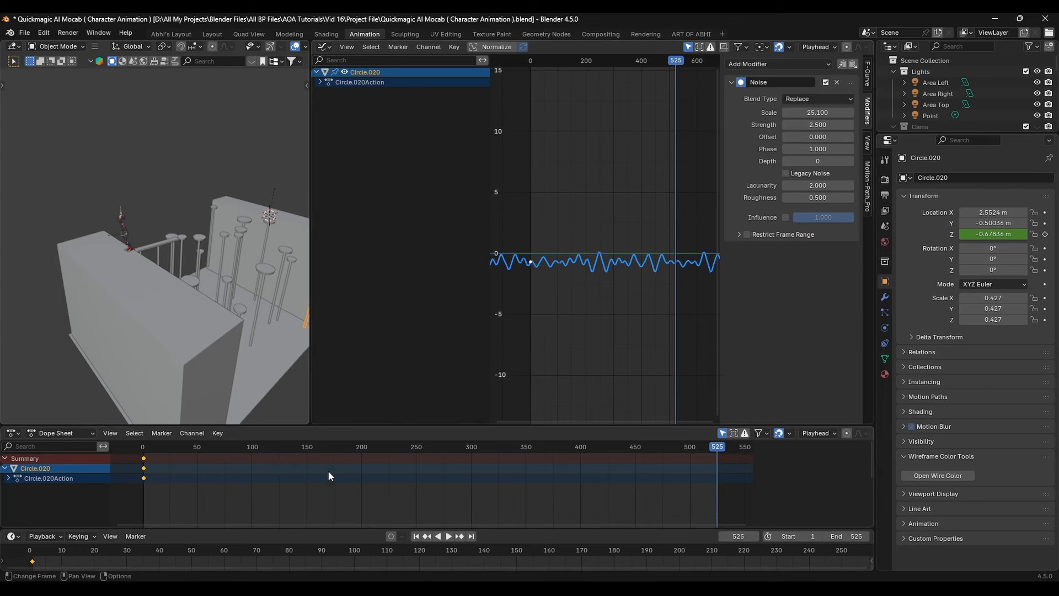
Return the animation to its first frame and make the Characters collection visible in the scene
{"action": "left_click", "coordinate": [416, 537]}
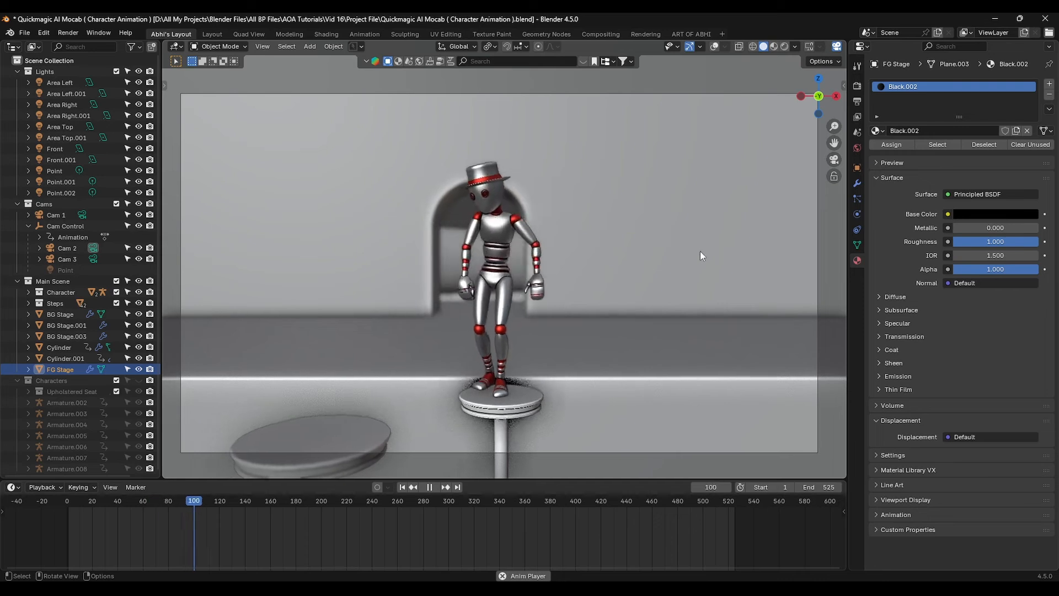
{"action": "key", "text": "shift+Left"}
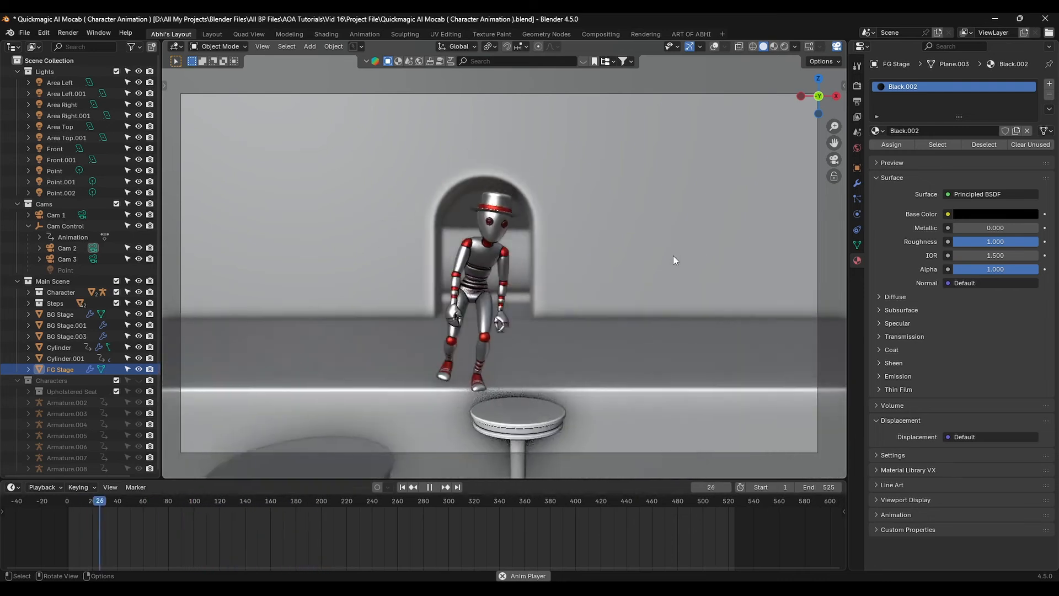
{"action": "left_click", "coordinate": [138, 380]}
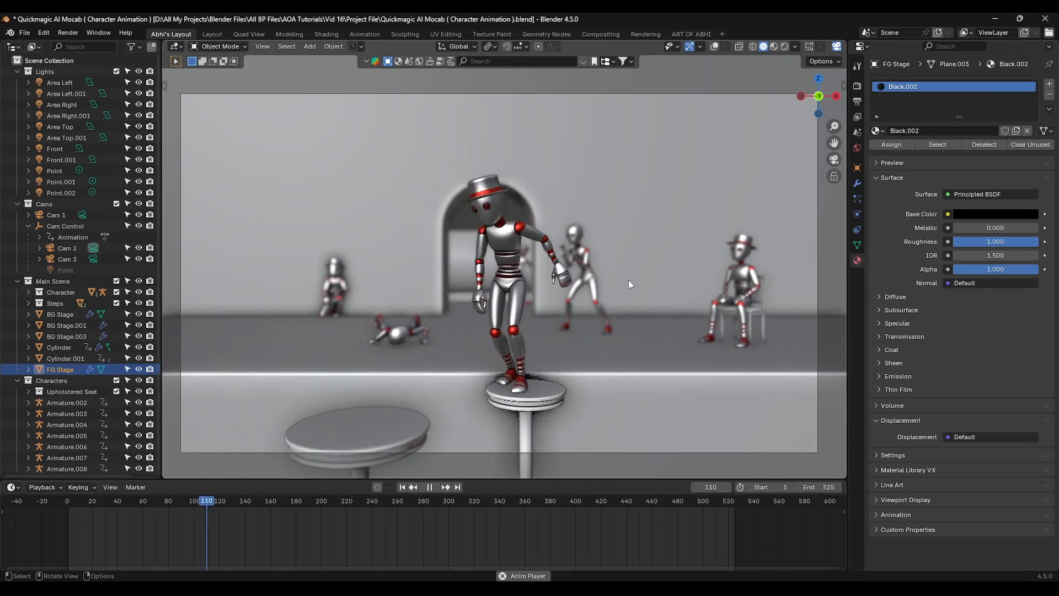
Stop playback, make Cam 1 the active camera and look through it at the whole stage
{"action": "key", "text": "space"}
{"action": "middle_click_drag", "start_coordinate": [628, 279], "coordinate": [607, 282]}
{"action": "scroll", "coordinate": [668, 285], "scroll_direction": "down", "scroll_amount": 5}
{"action": "key", "text": "KP_0"}
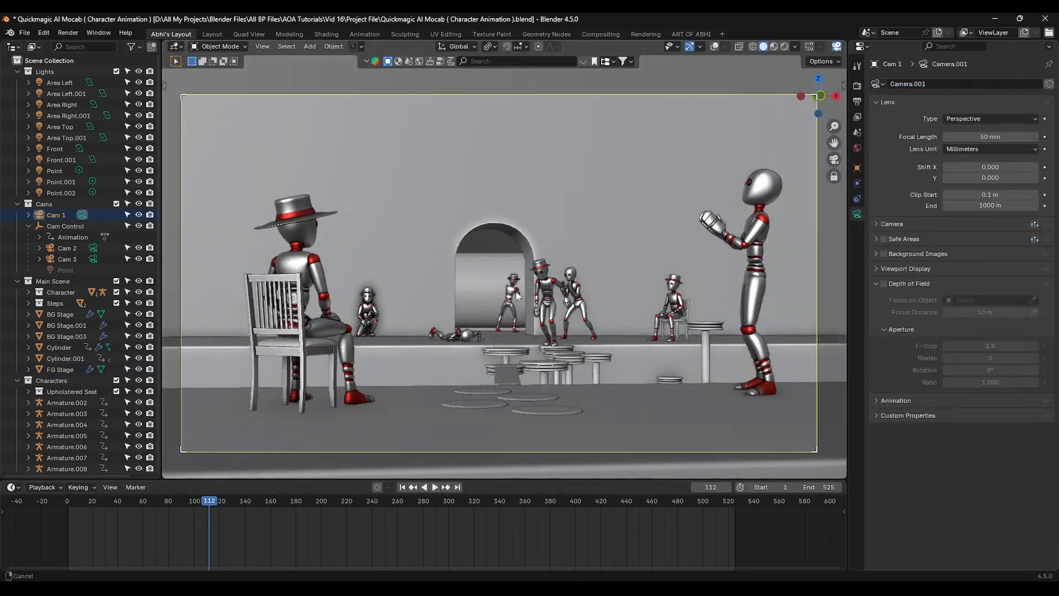
{"action": "middle_click_drag", "start_coordinate": [517, 296], "coordinate": [548, 300]}
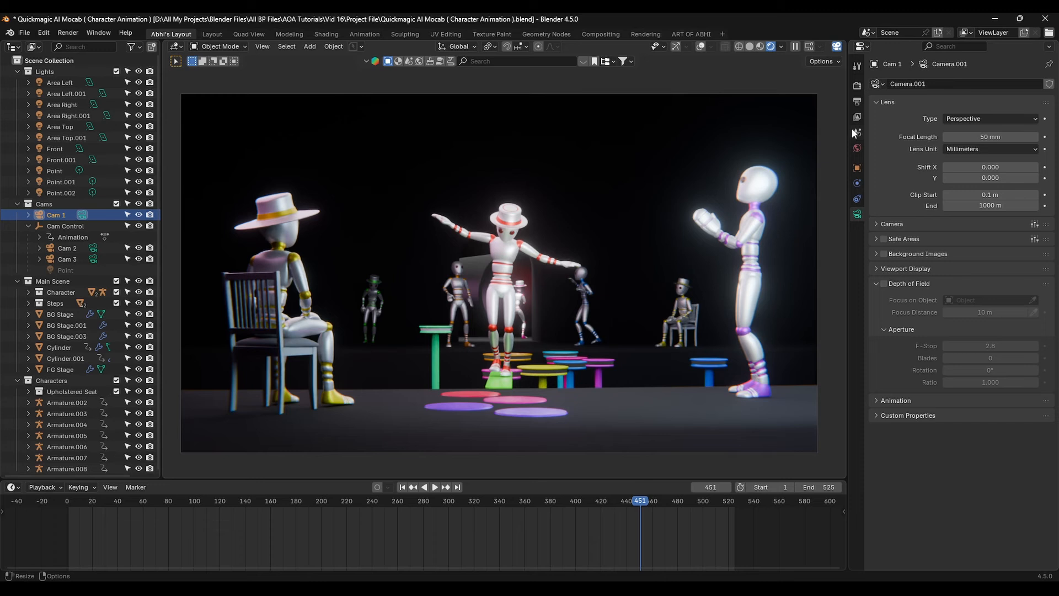
Open the scene's render settings and examine the Color Management options
{"action": "left_click", "coordinate": [856, 85]}
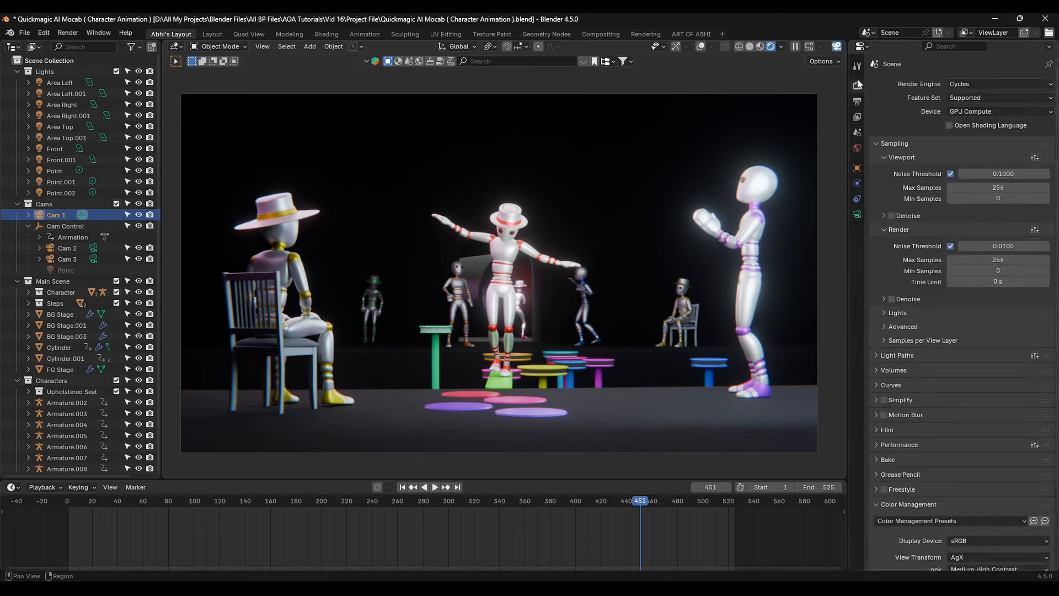
{"action": "scroll", "coordinate": [917, 458], "scroll_direction": "down", "scroll_amount": 6}
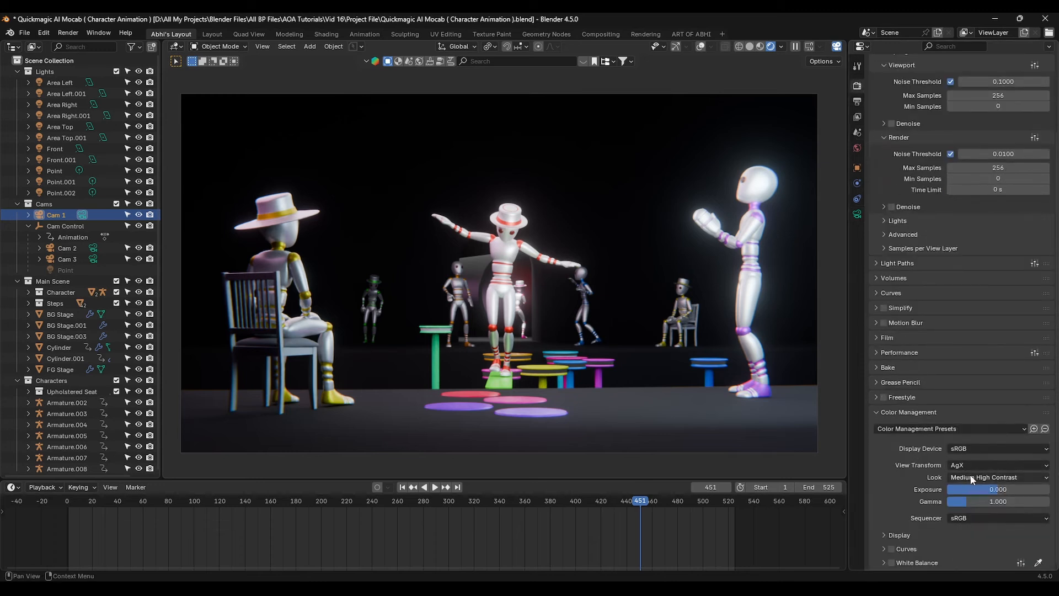